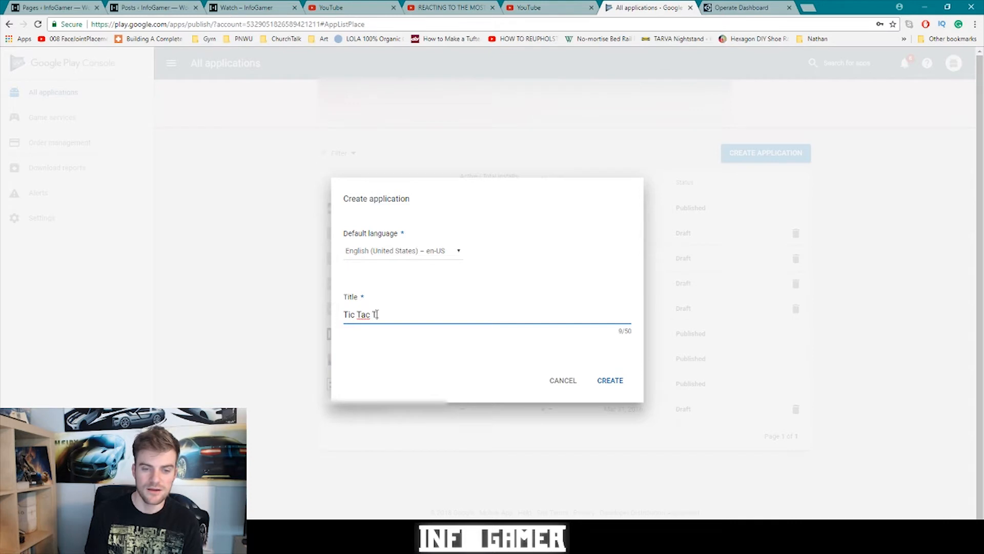
- Complete the app title as 'Tic Tac Toe IG' and create the app
type("IG")
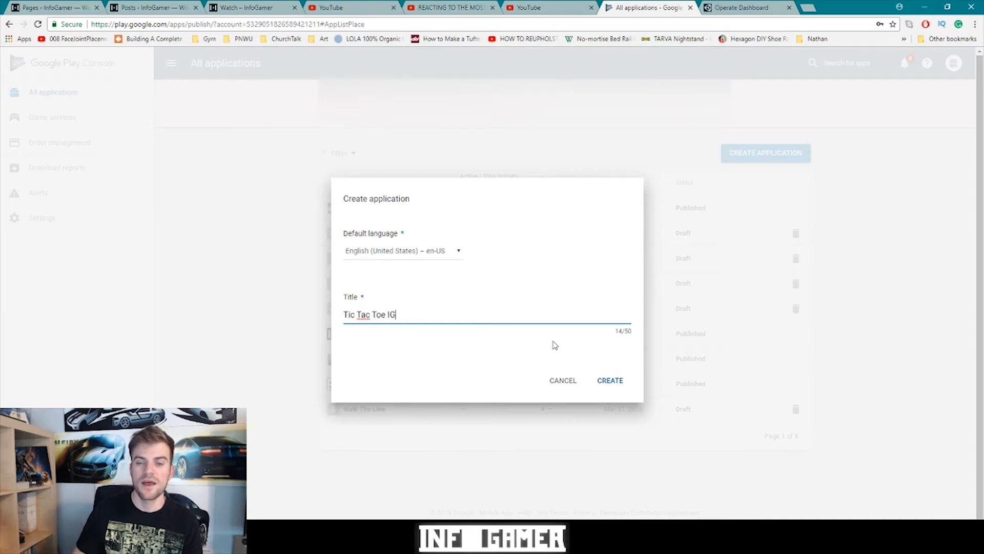
left_click(616, 388)
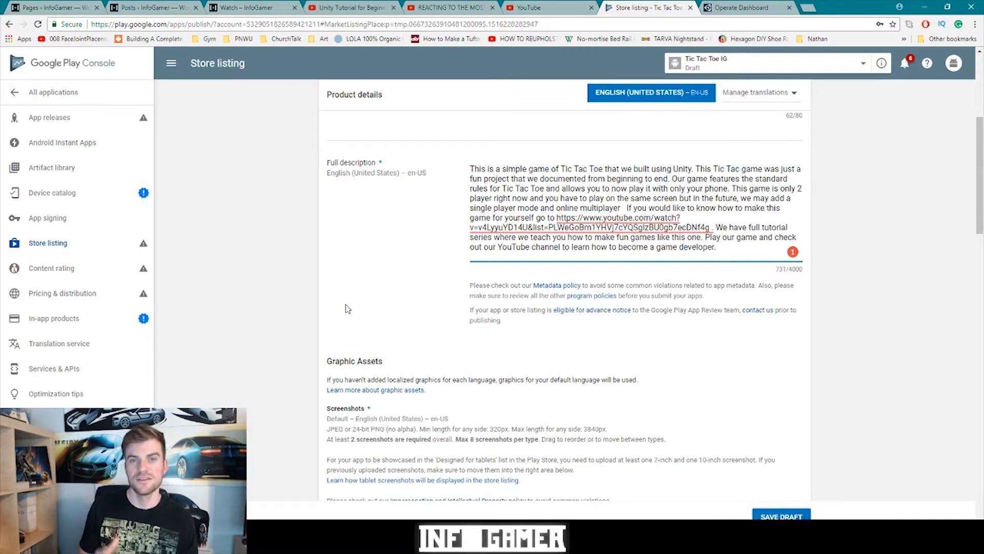
- Scroll down to the Screenshots upload area, then switch over to the Unity project
scroll(346, 308, "down", 2)
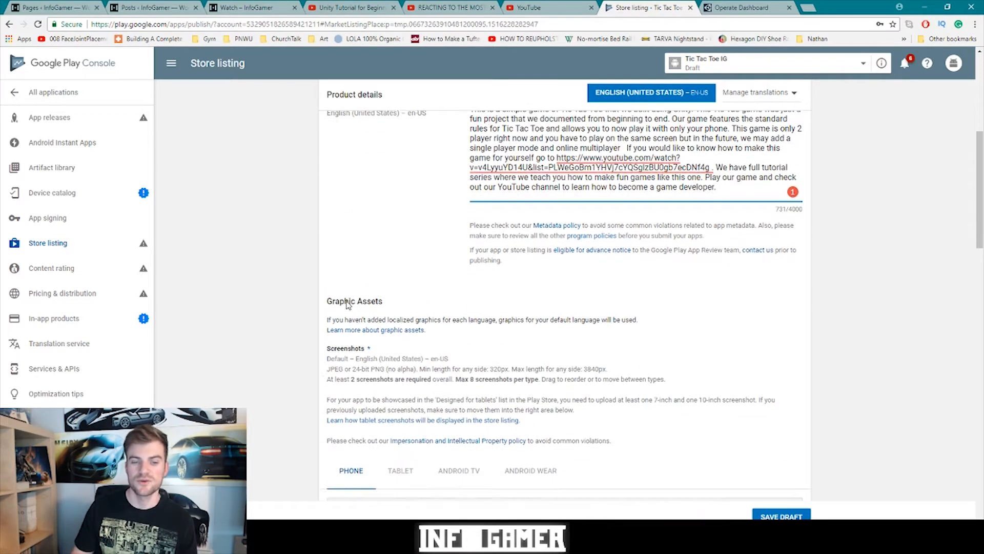
scroll(362, 275, "down", 2)
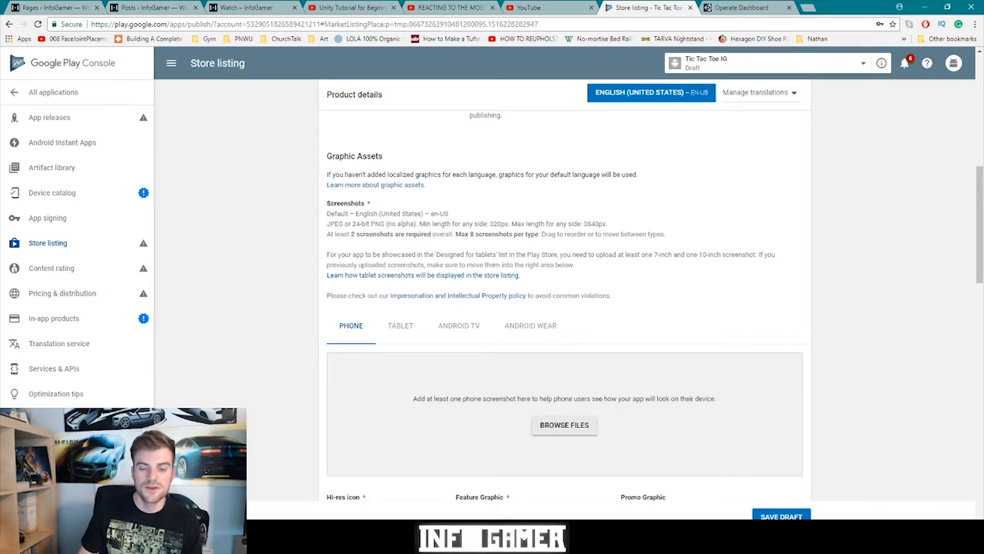
left_click(466, 542)
- Run the Tic Tac Toe game and capture the whole Game view with Snipping Tool
left_click(475, 32)
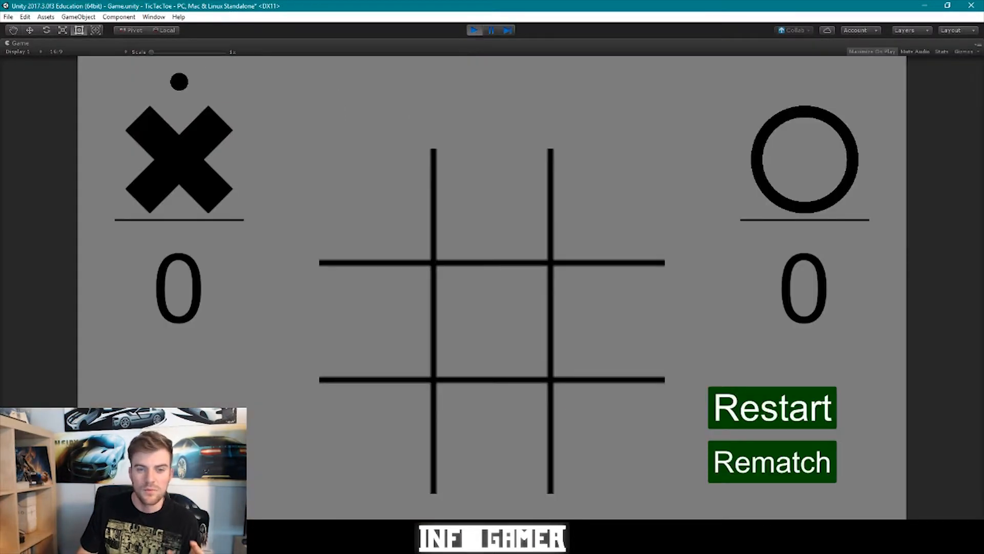
key("super")
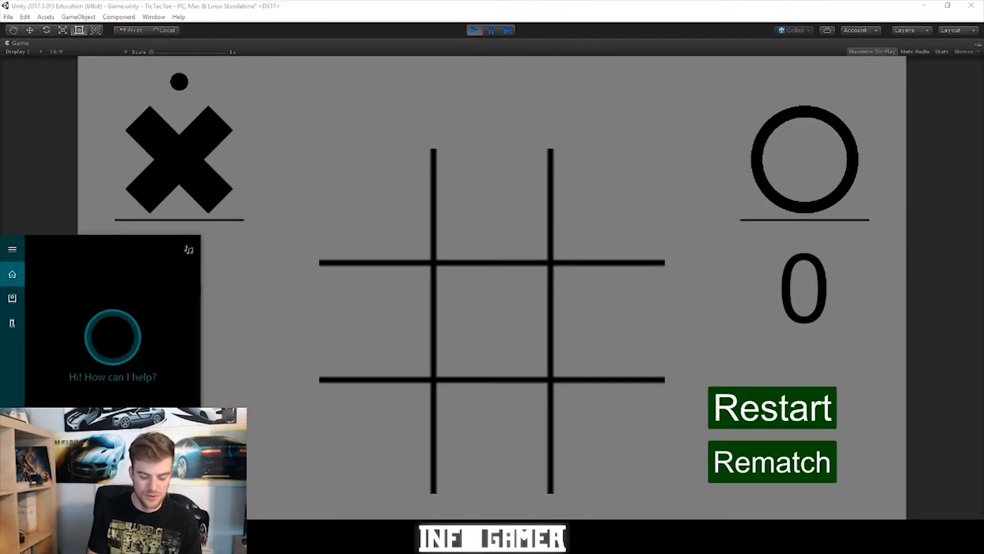
type("sni")
key("Return")
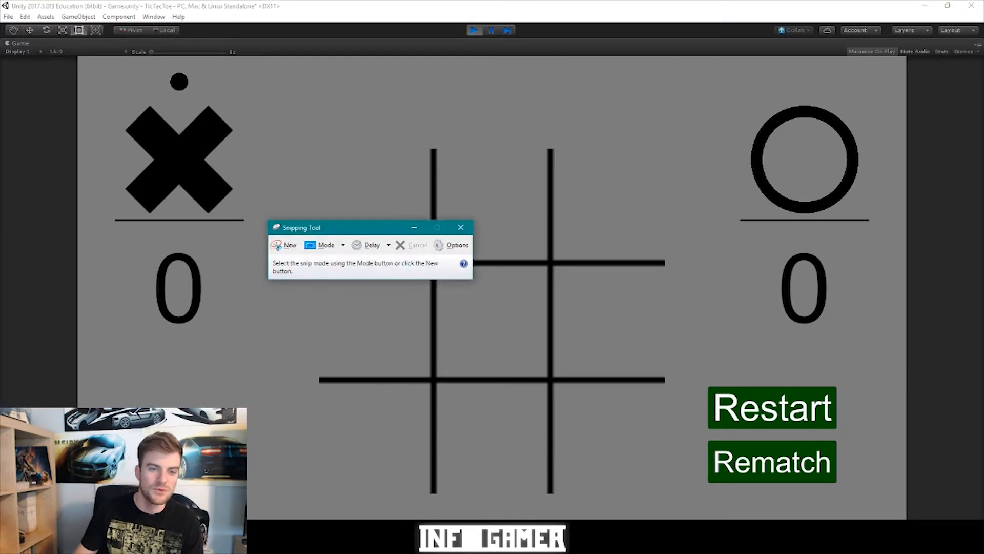
left_click(287, 246)
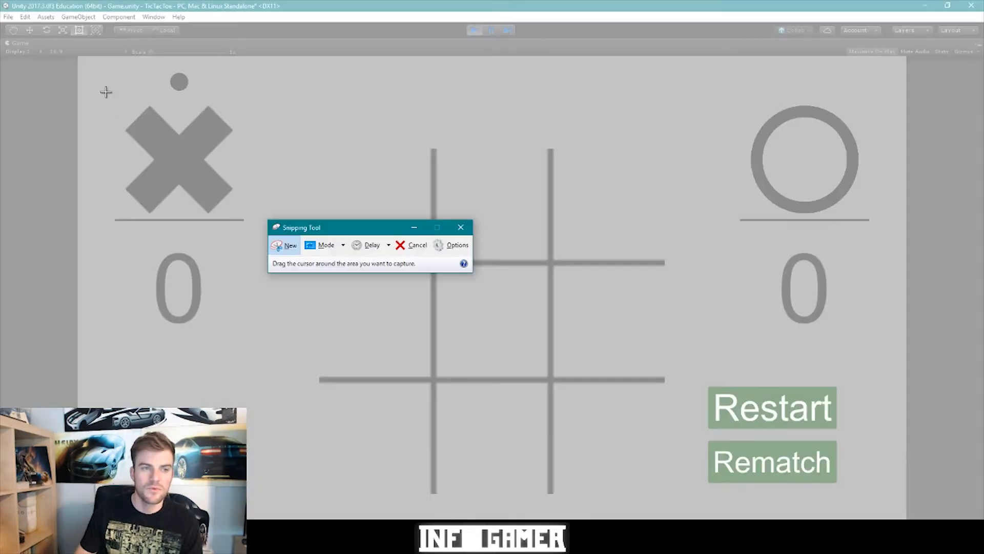
left_click_drag(80, 56, 905, 519)
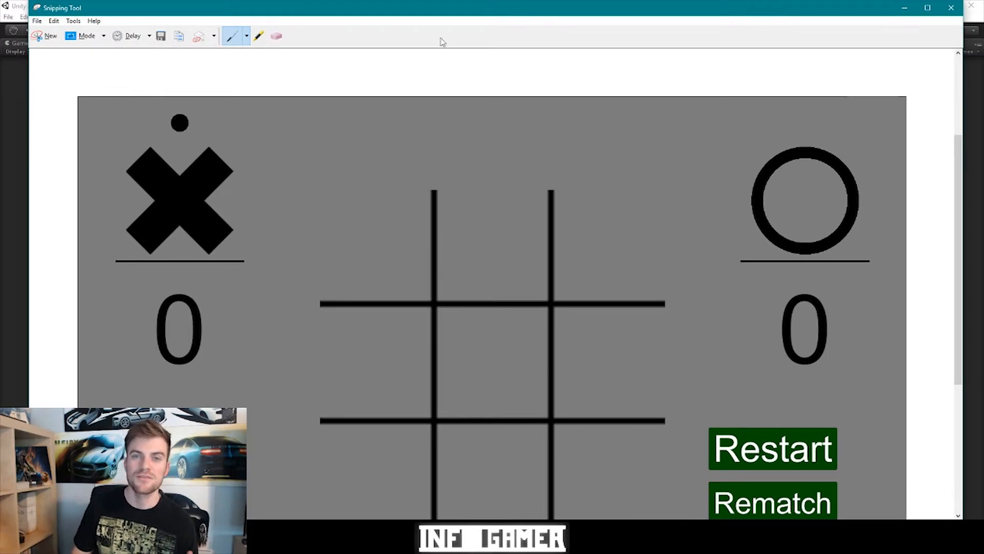
- Save the capture as 'Game' in the Marketing folder
left_click(160, 35)
type("Game")
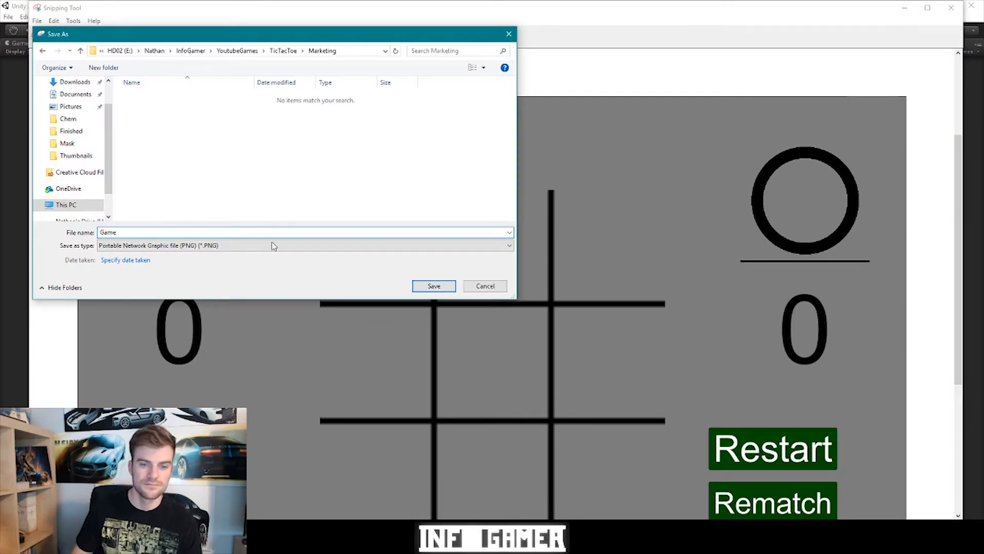
left_click(430, 286)
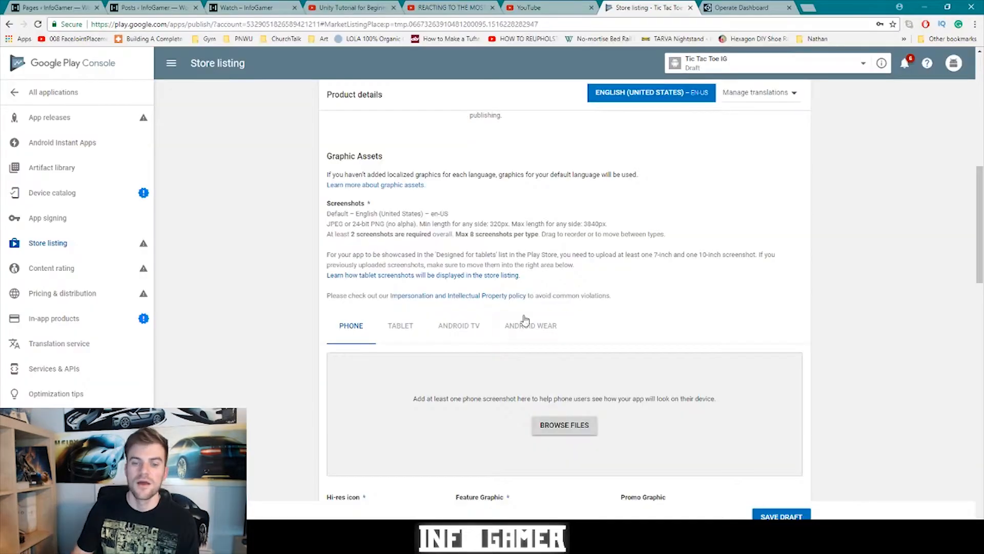
- Upload YoutubeGames/TicTacToe/Marketing/Game.PNG as the phone screenshot
left_click(560, 434)
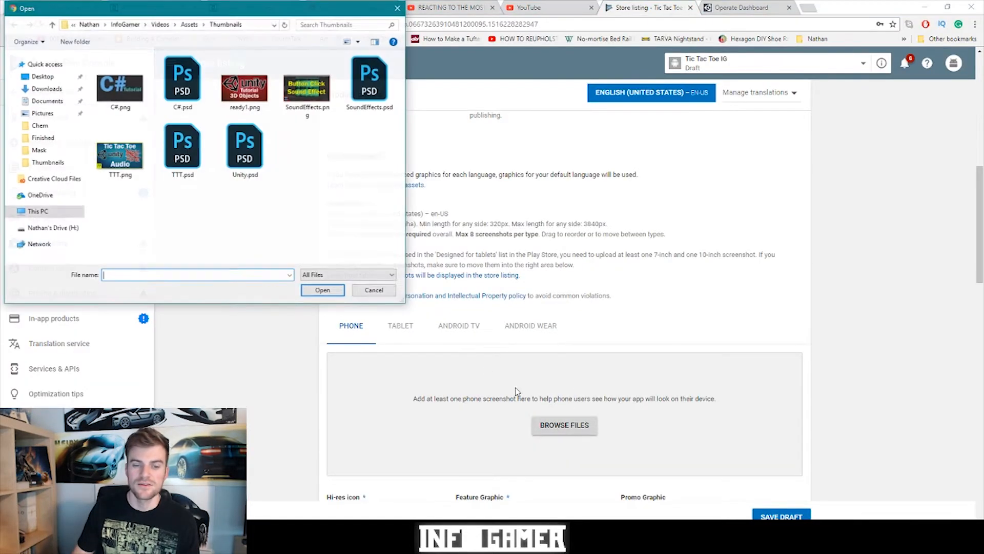
left_click(130, 28)
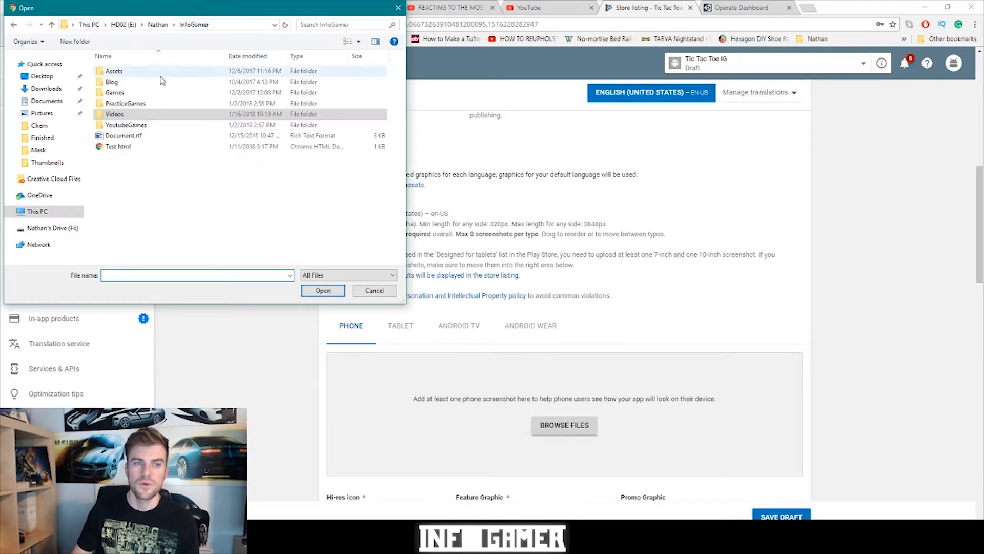
double_click(117, 115)
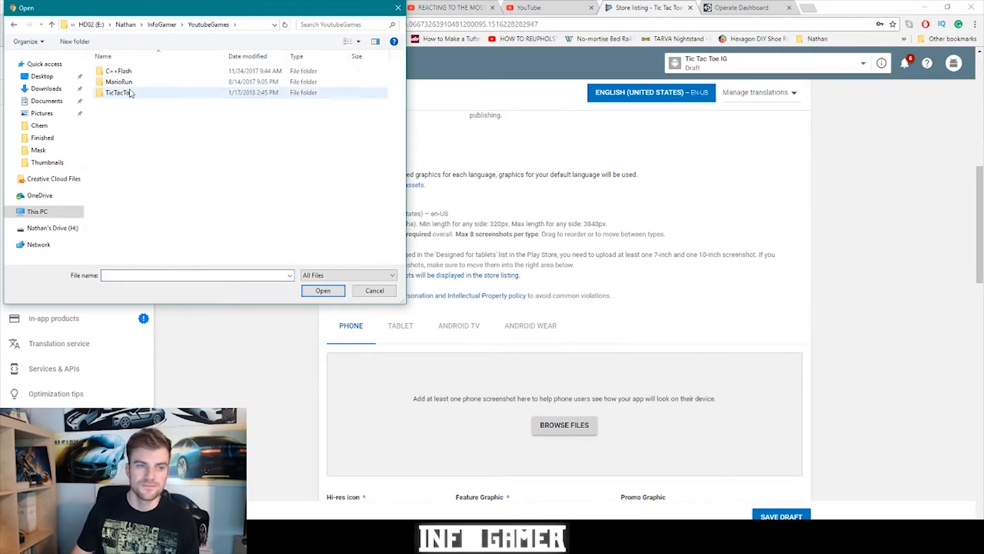
double_click(123, 93)
left_click(123, 114)
double_click(123, 114)
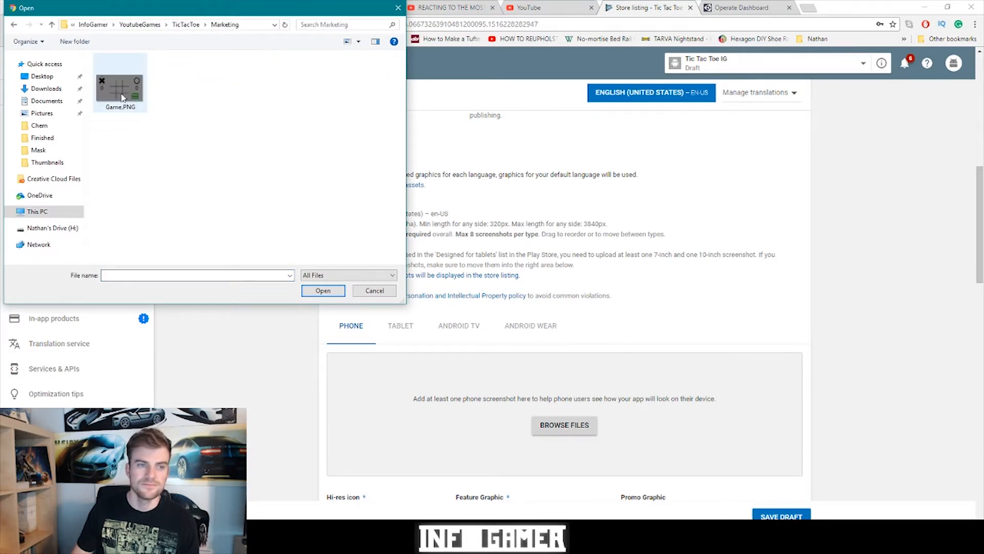
double_click(123, 92)
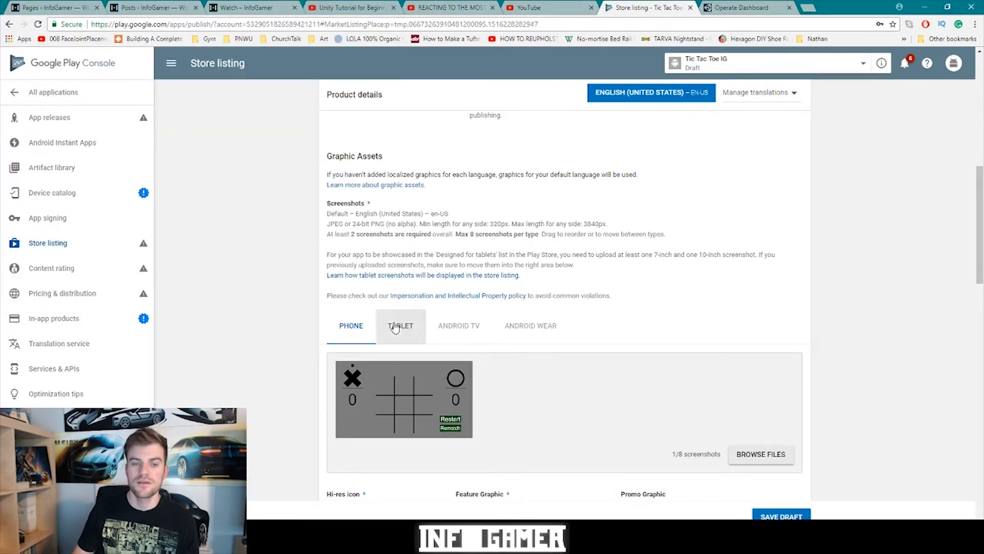
- Upload the same Game.PNG as the tablet screenshot
left_click(394, 327)
left_click(559, 434)
double_click(130, 94)
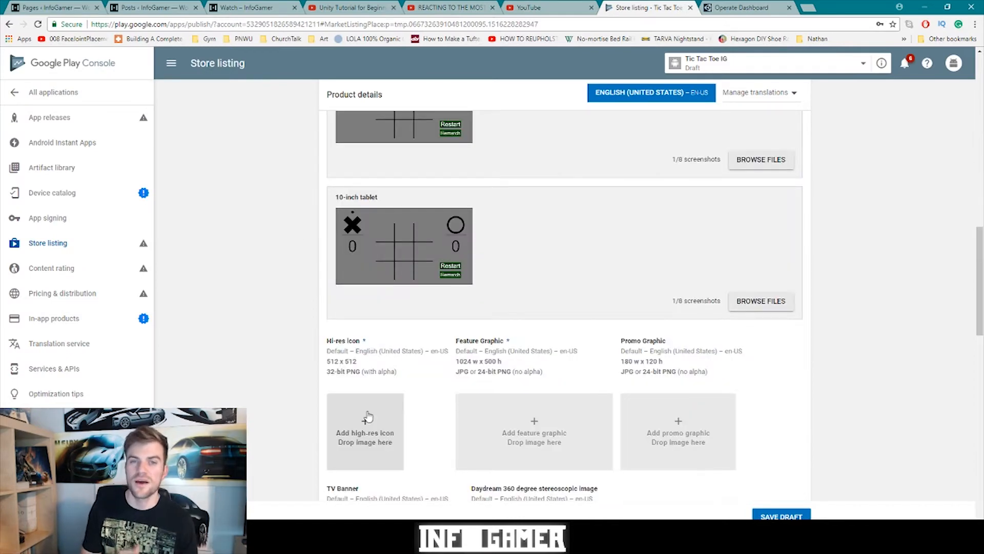
- Upload Icon.png as the hi-res icon and Featured.png as the feature graphic
left_click(371, 420)
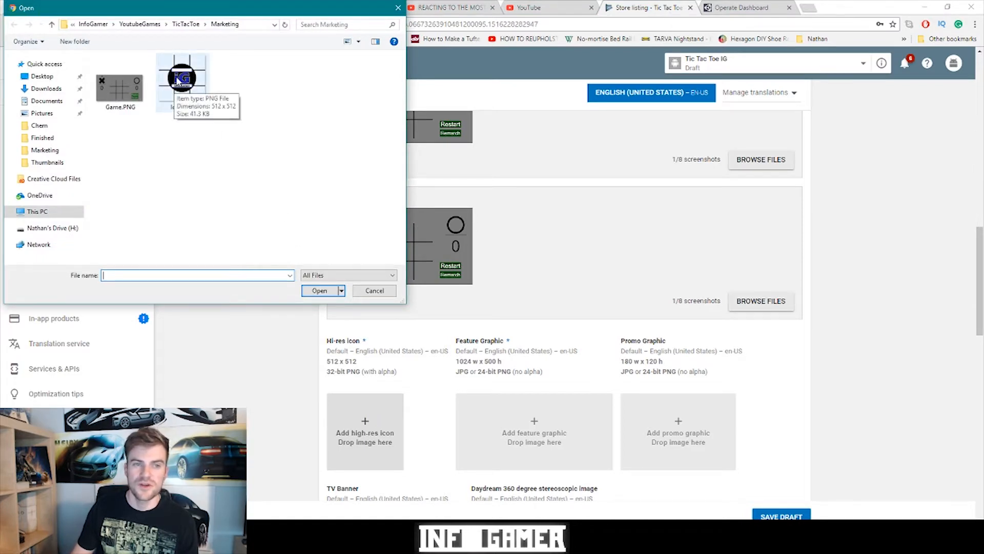
double_click(177, 80)
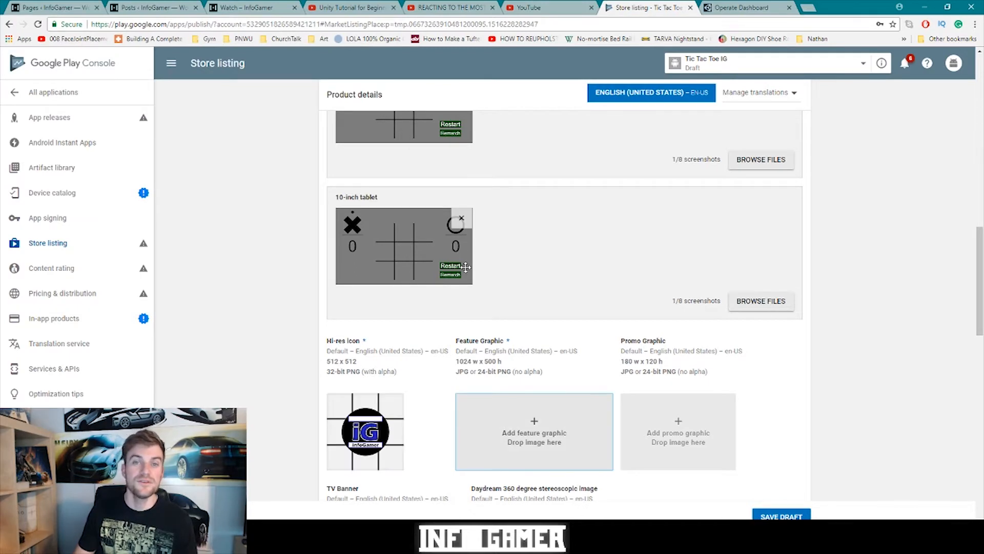
left_click(535, 431)
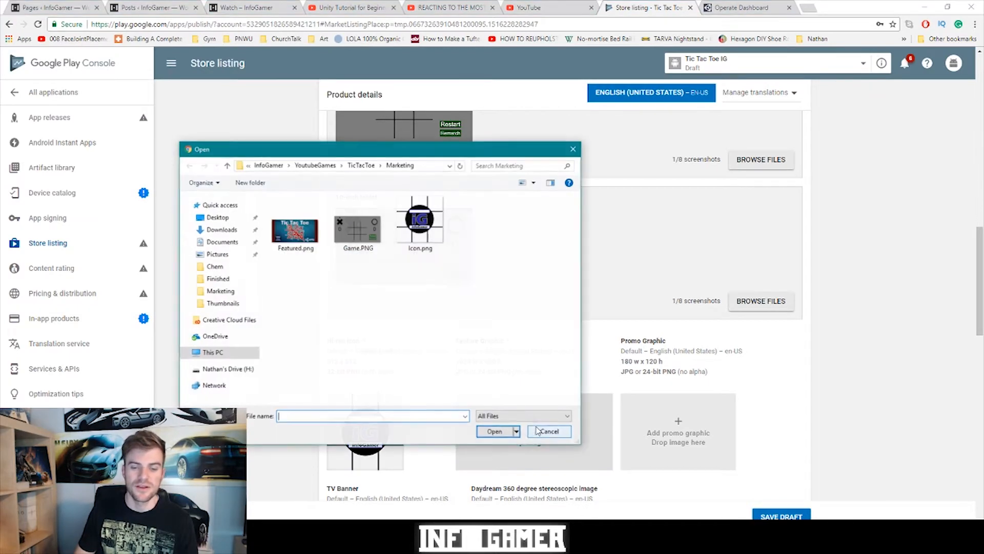
double_click(303, 242)
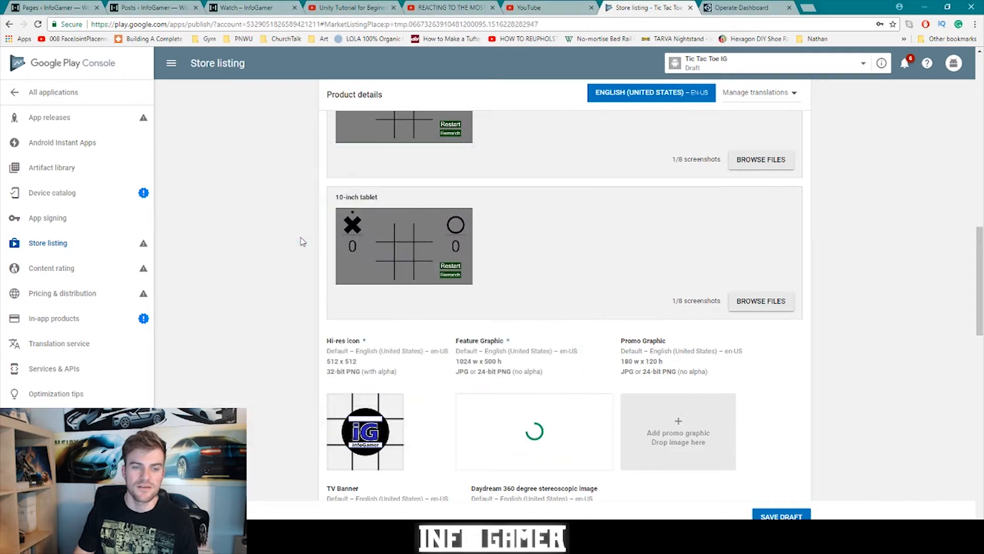
scroll(480, 394, "down", 5)
left_click(481, 394)
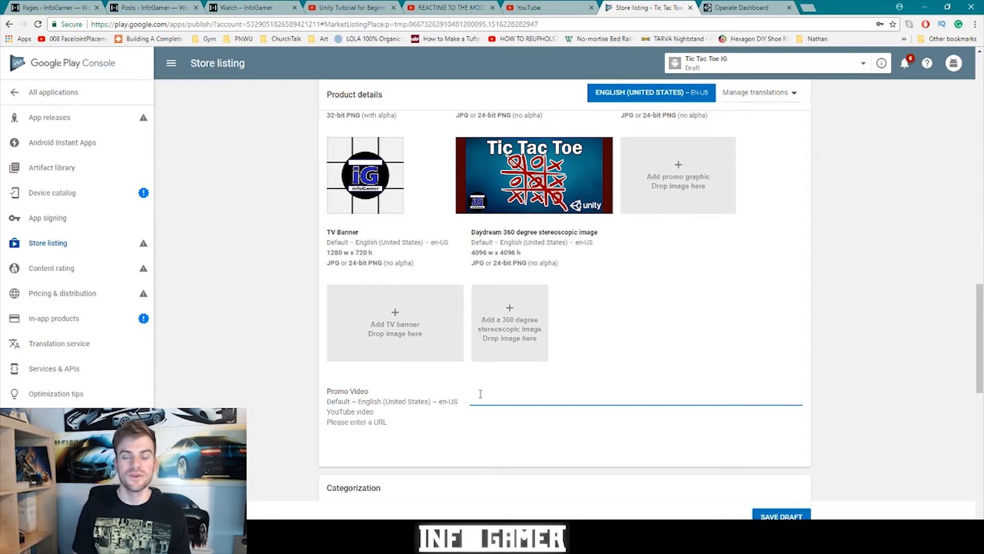
- Paste the YouTube tutorial link as the promo video
type("https://www.youtube.com/watch?v=v4LyyuYD14U&list=PLWeGoBm1YHVj7cYQSglzBU0gb7ecDNf4g")
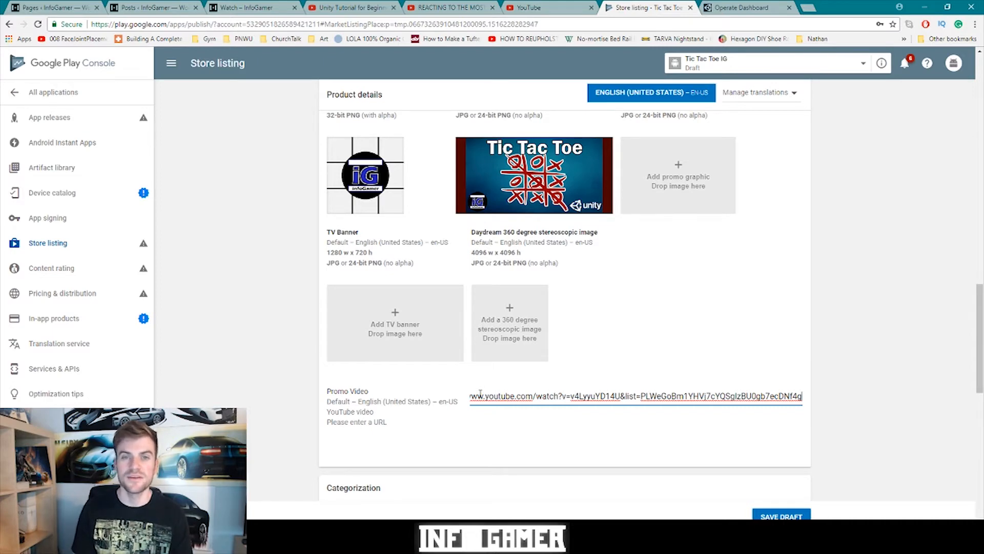
left_click(639, 246)
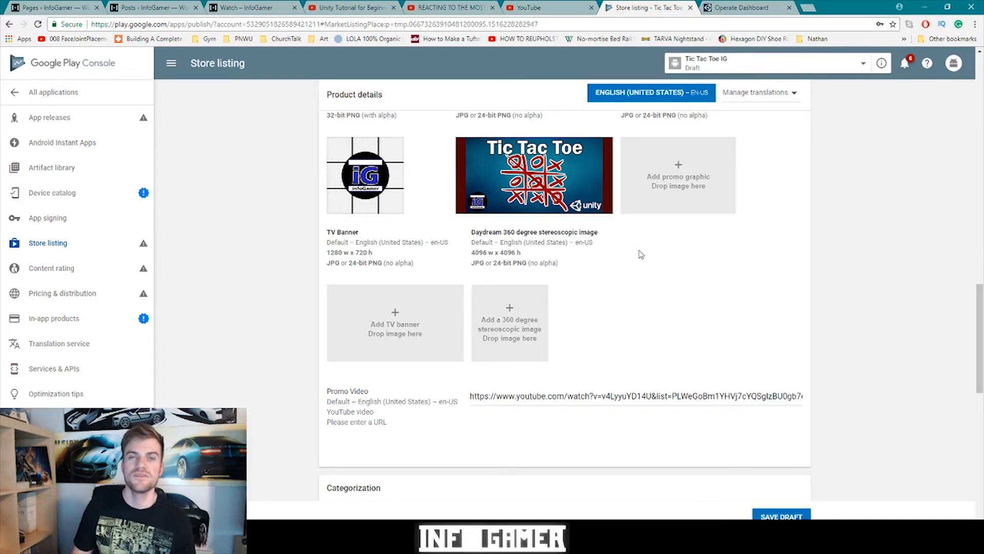
scroll(621, 272, "down", 5)
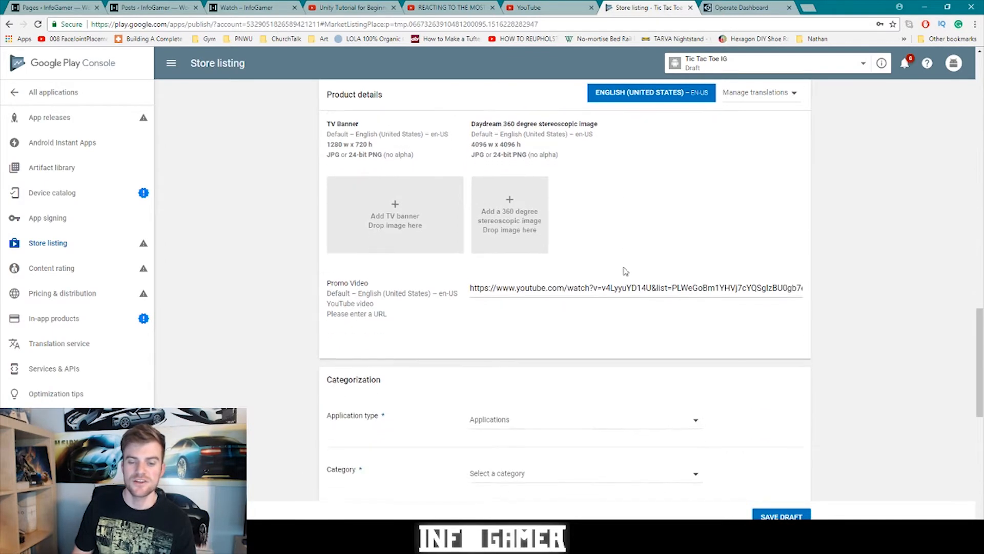
scroll(620, 274, "up", 1)
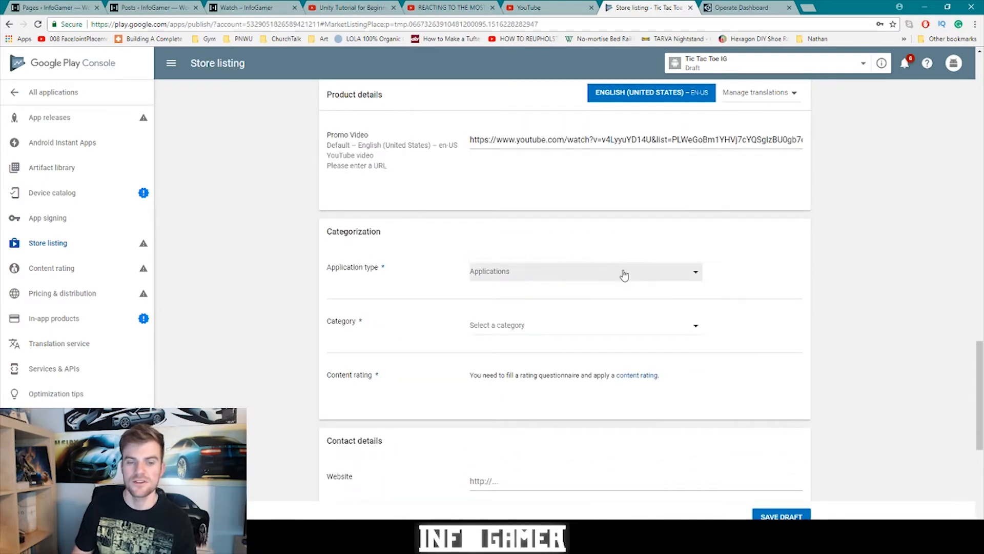
- Set the application type to Games and the category to Strategy
left_click(622, 273)
left_click(543, 293)
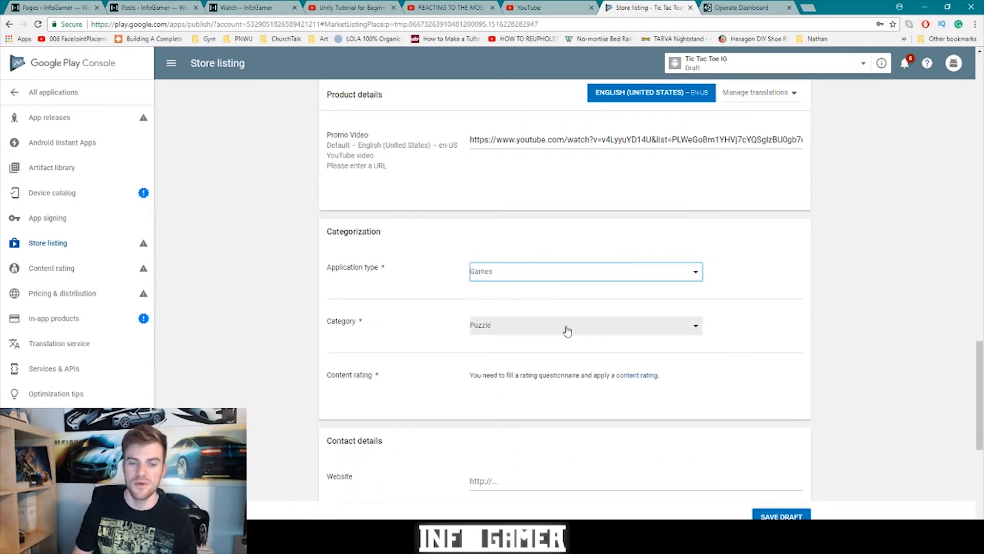
left_click(585, 336)
scroll(534, 369, "down", 3)
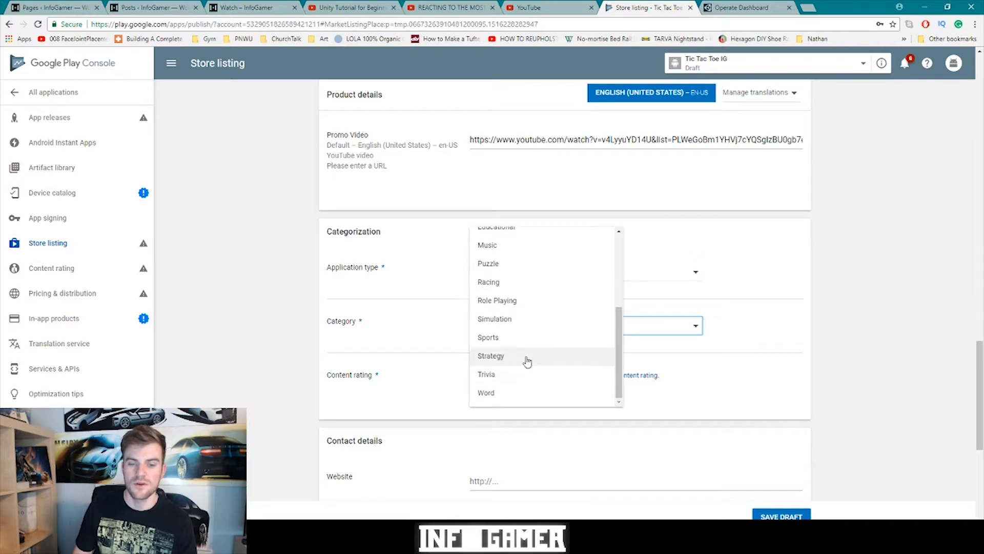
left_click(513, 356)
- Opt out of a privacy policy URL and save the store listing draft
key("ctrl+l")
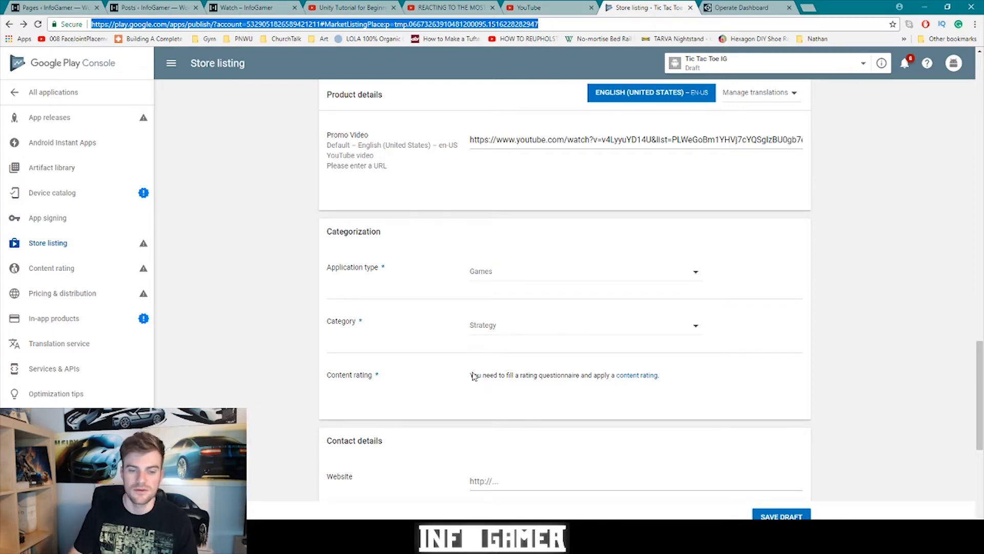
scroll(474, 377, "down", 4)
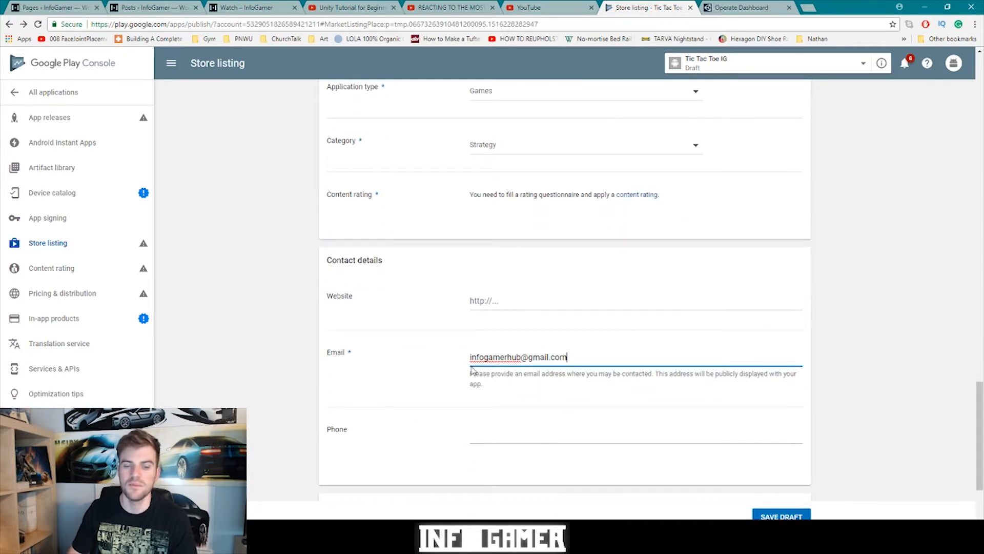
scroll(486, 377, "down", 2)
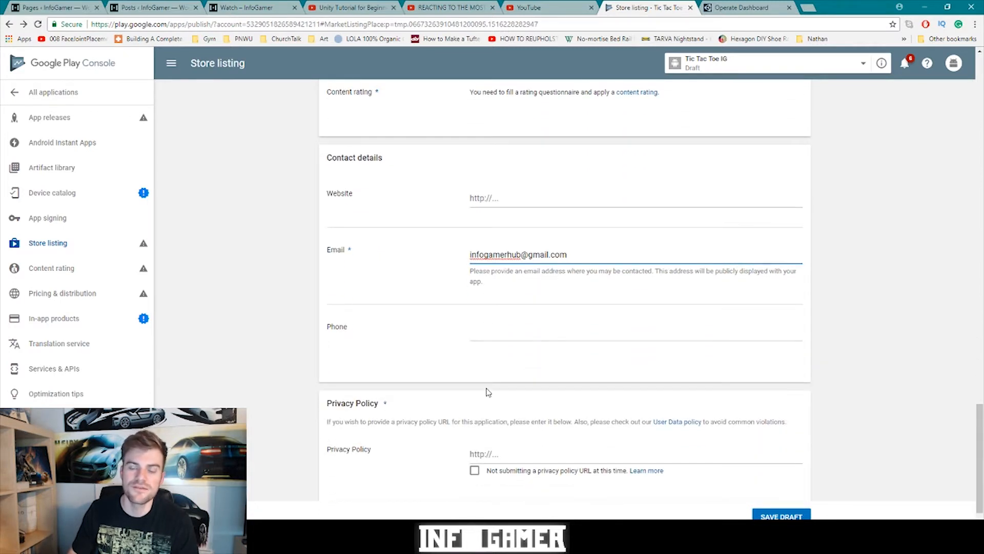
scroll(488, 392, "down", 1)
left_click(475, 420)
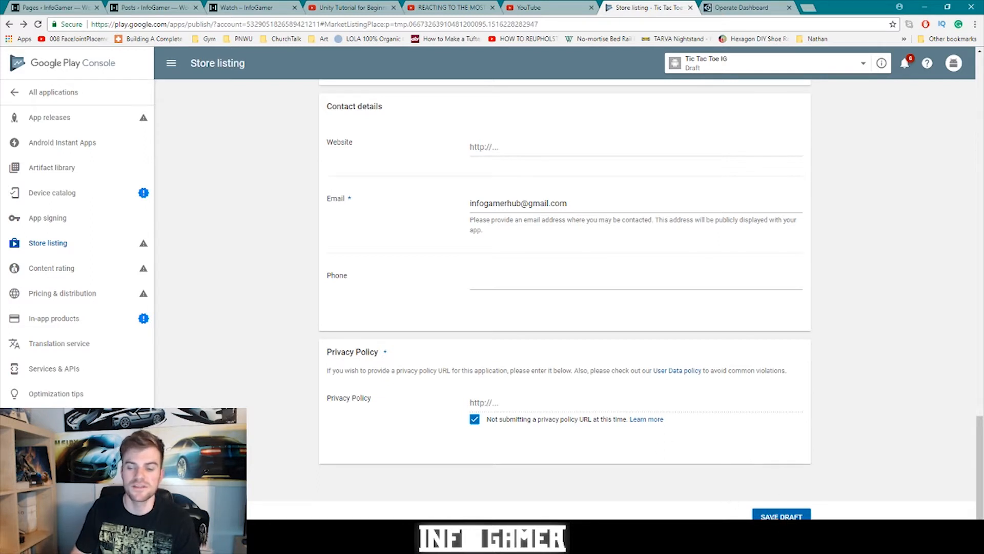
left_click(774, 515)
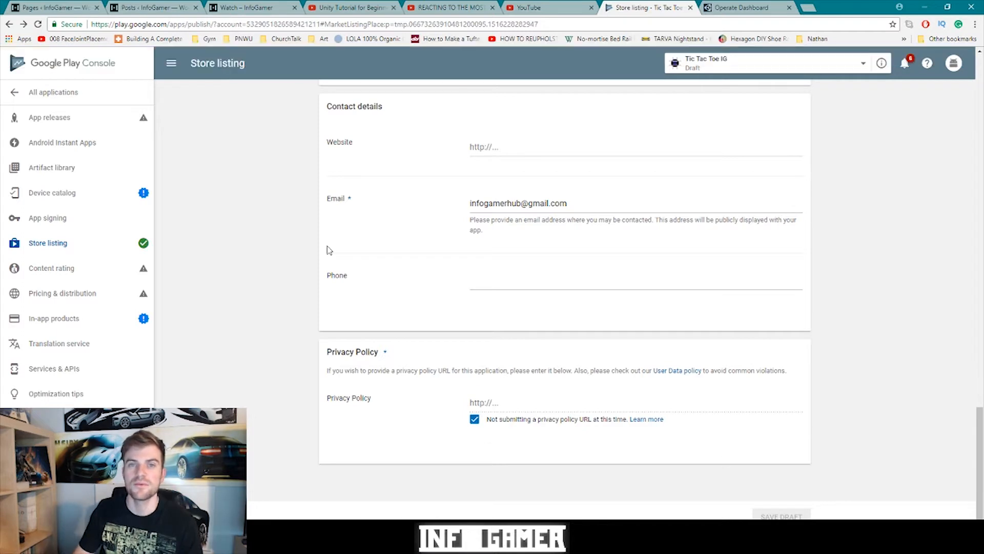
- Go to the App releases page from the left sidebar
left_click(74, 118)
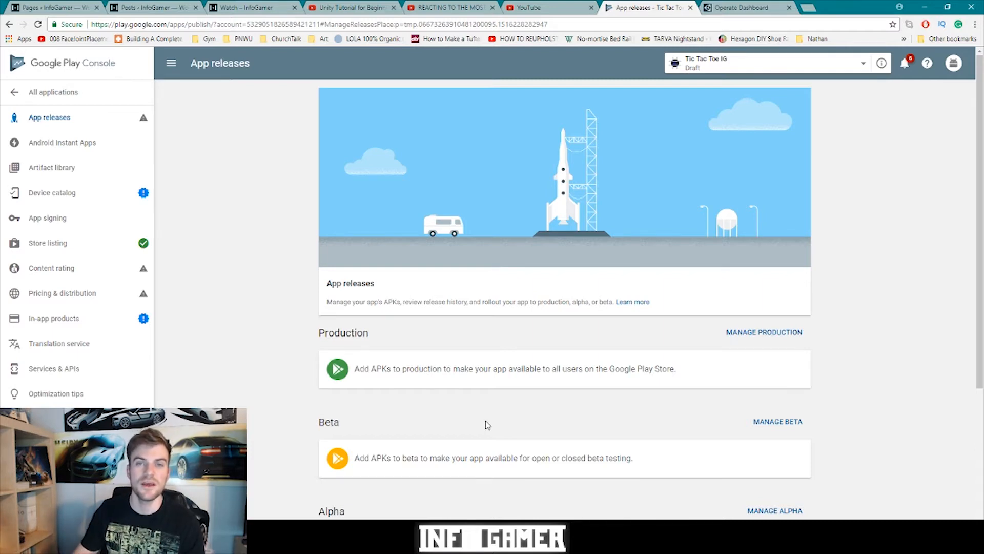
- In Unity's Build Settings, add the Game scene to Scenes In Build
mouse_move(490, 544)
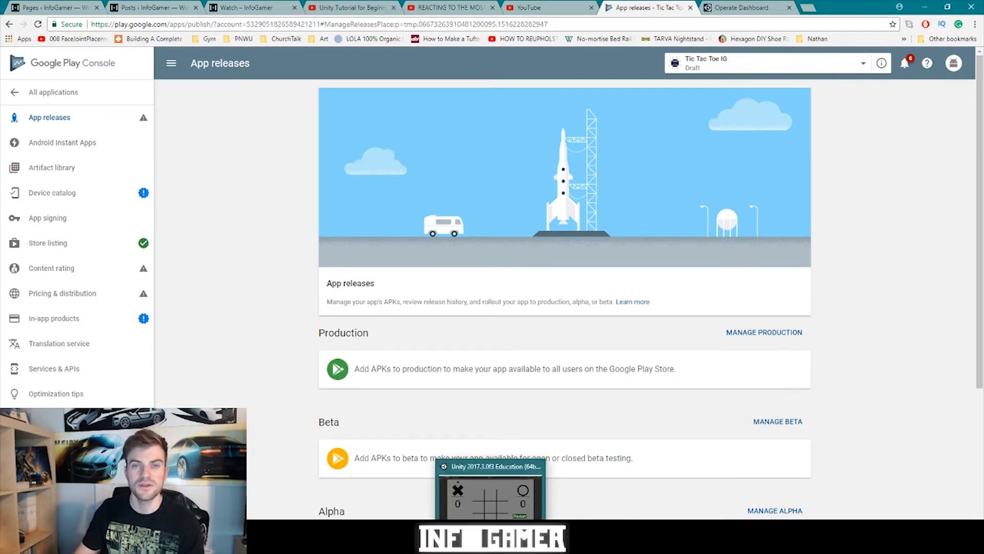
left_click(491, 492)
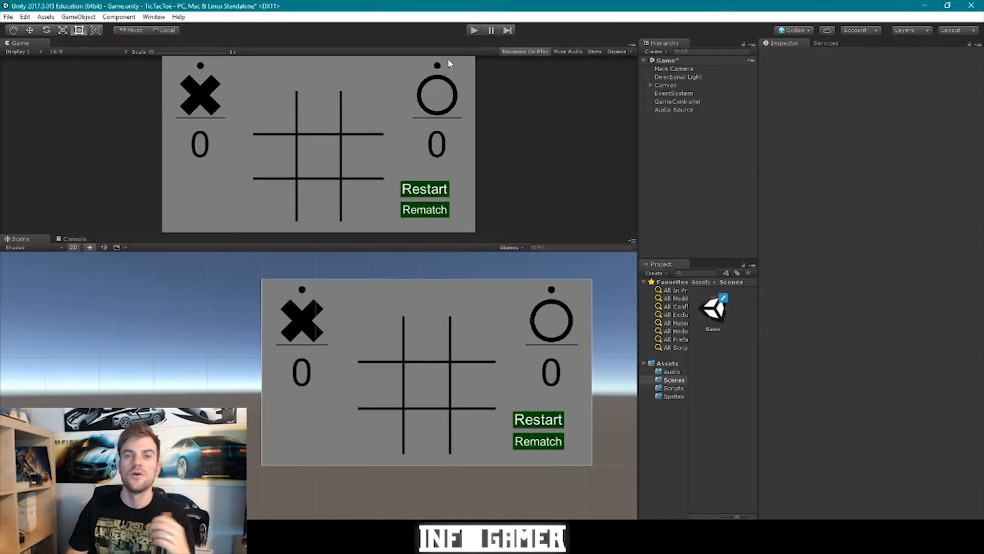
left_click(8, 16)
left_click(39, 118)
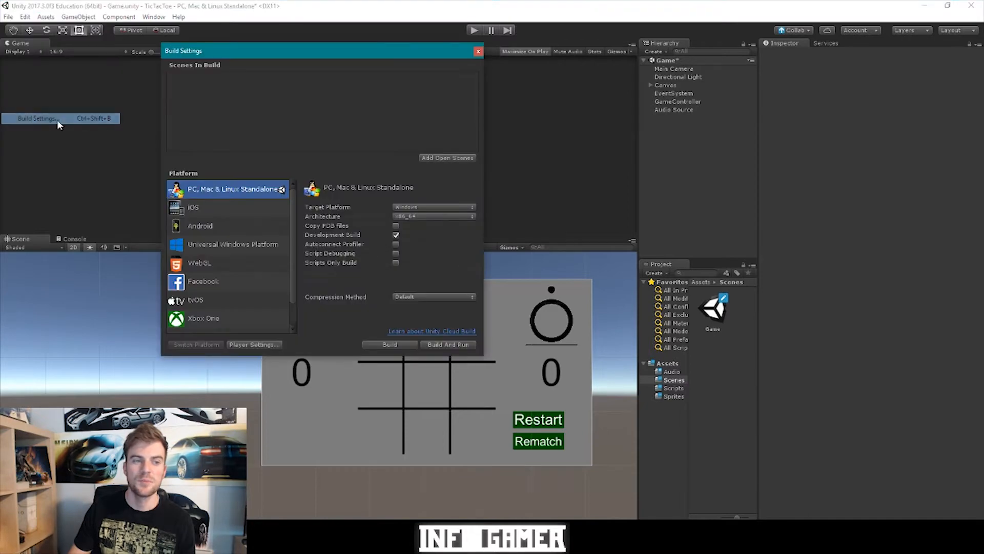
left_click(717, 311)
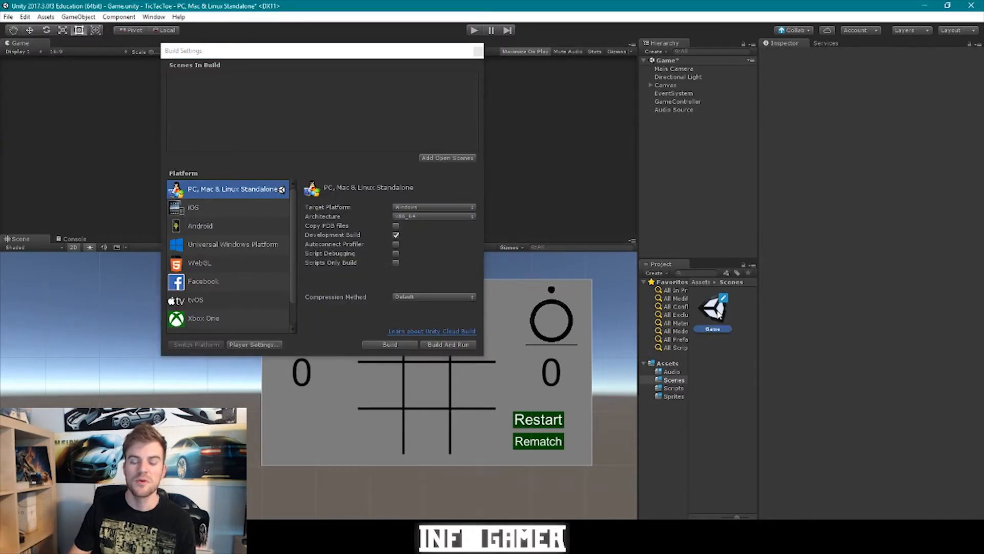
left_click_drag(719, 315, 247, 104)
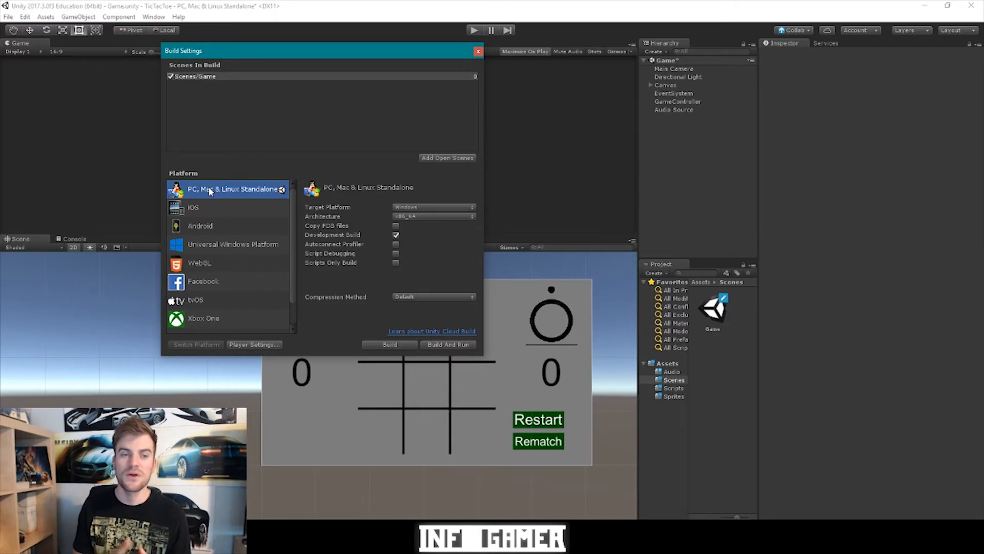
- Switch the build platform to Android and bring up Player Settings
left_click(222, 225)
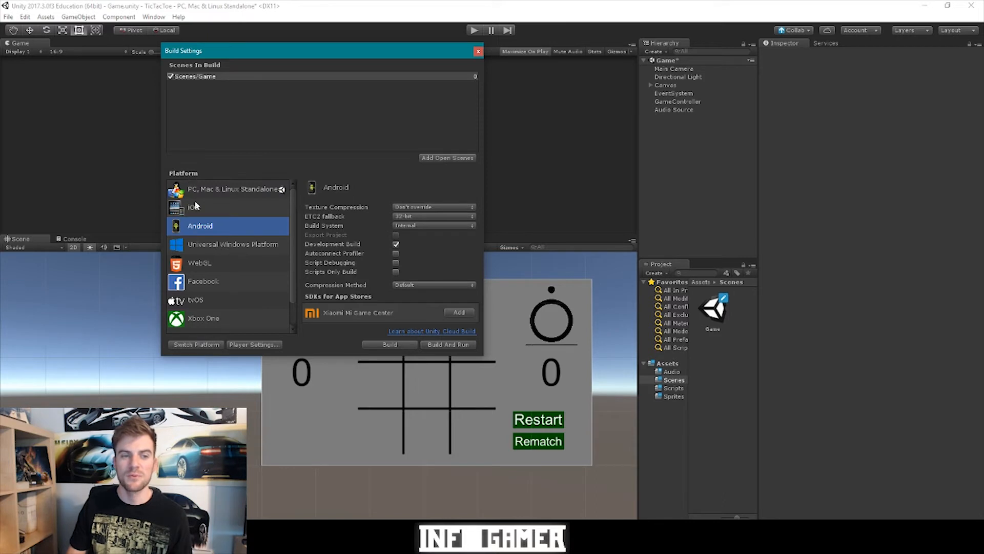
left_click(185, 344)
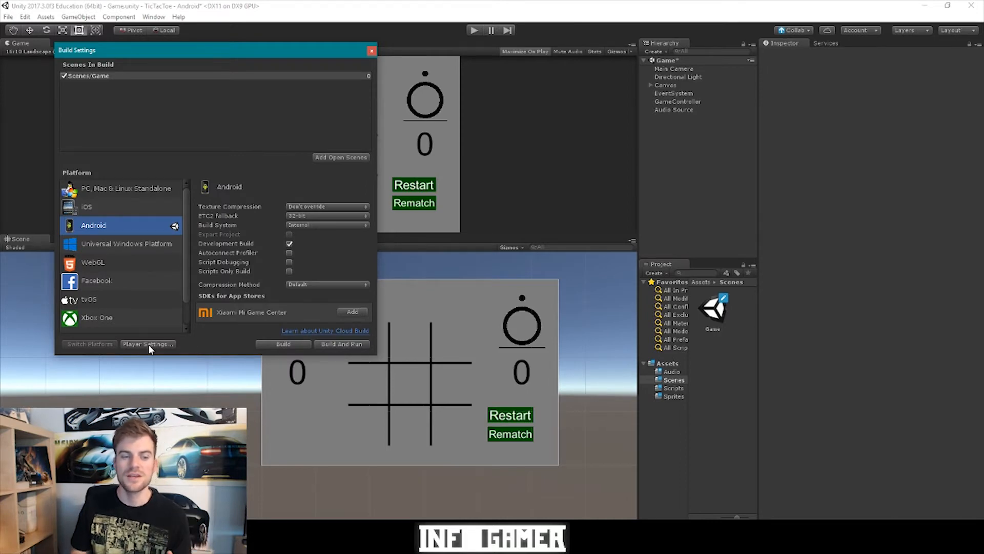
left_click(149, 343)
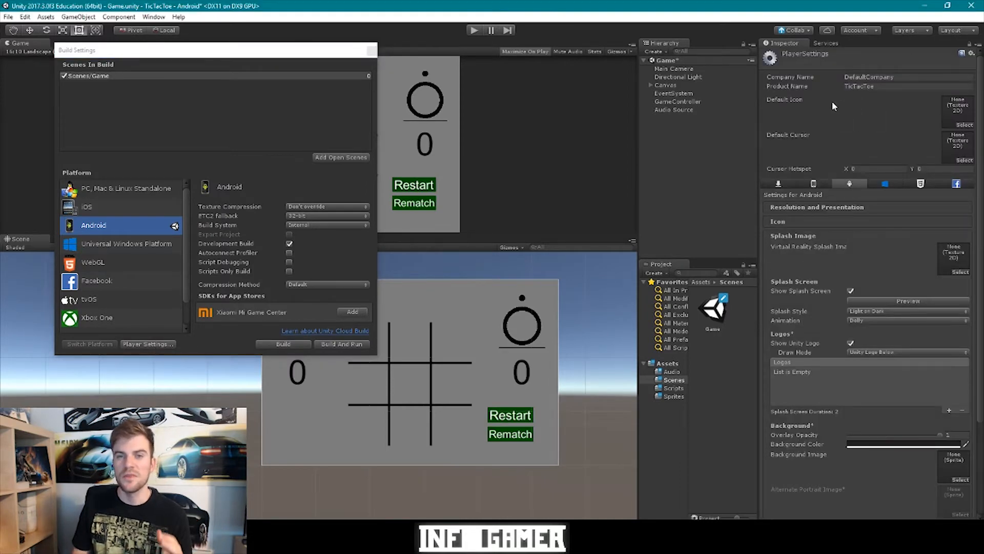
- Replace the company name with InfoGamer
left_click(877, 86)
left_click(902, 77)
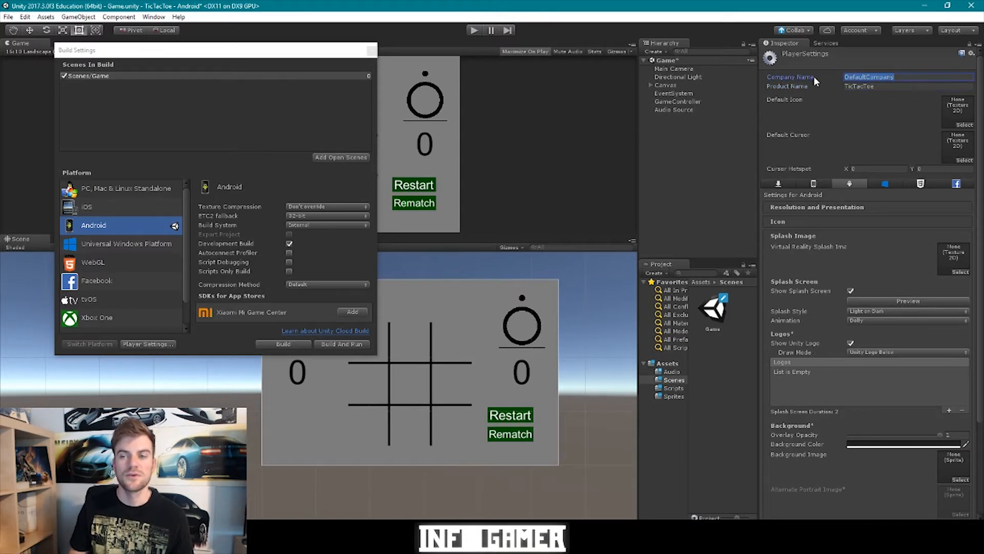
type("In")
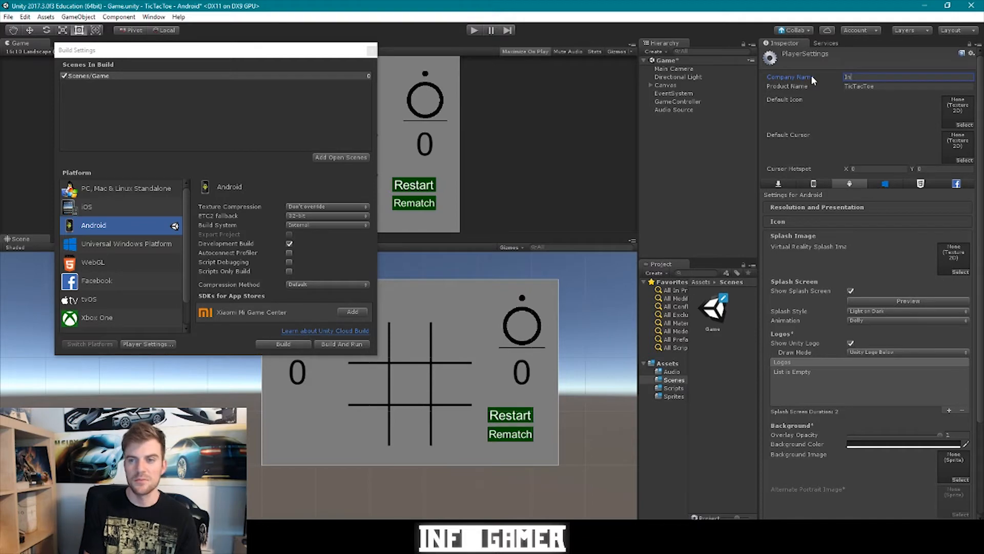
type("foGamer")
left_click(845, 101)
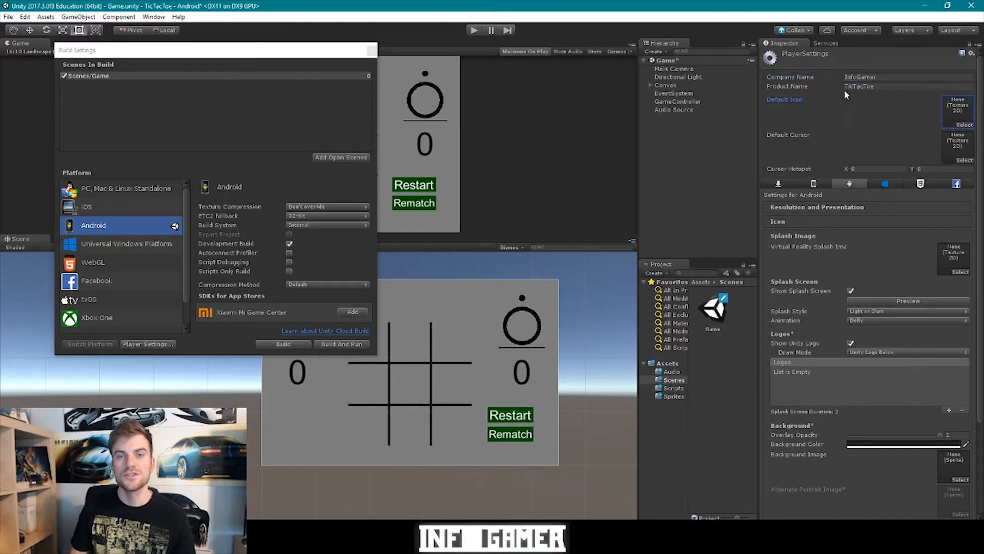
- Append IG to make the product name TicTacToeIG
left_click(880, 86)
left_click(879, 86)
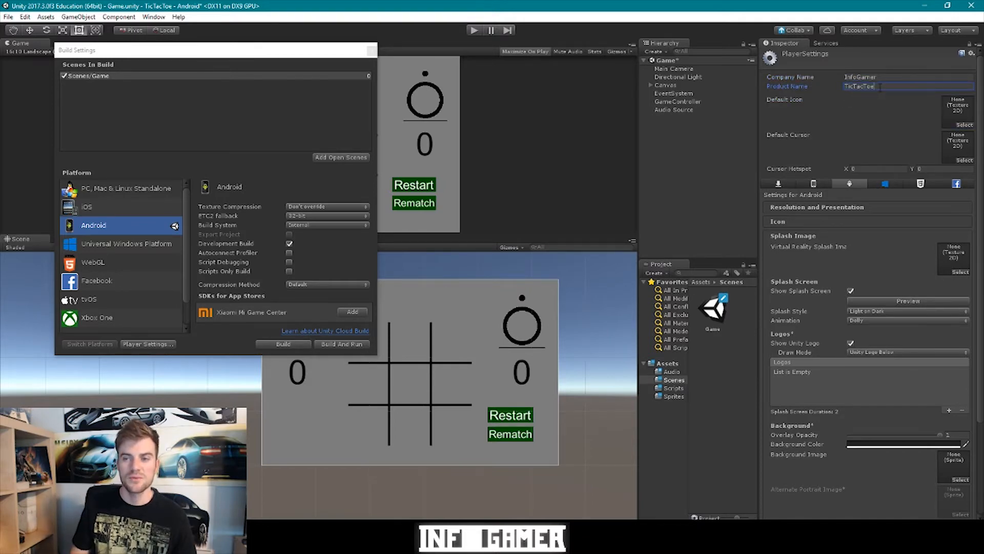
type("IG")
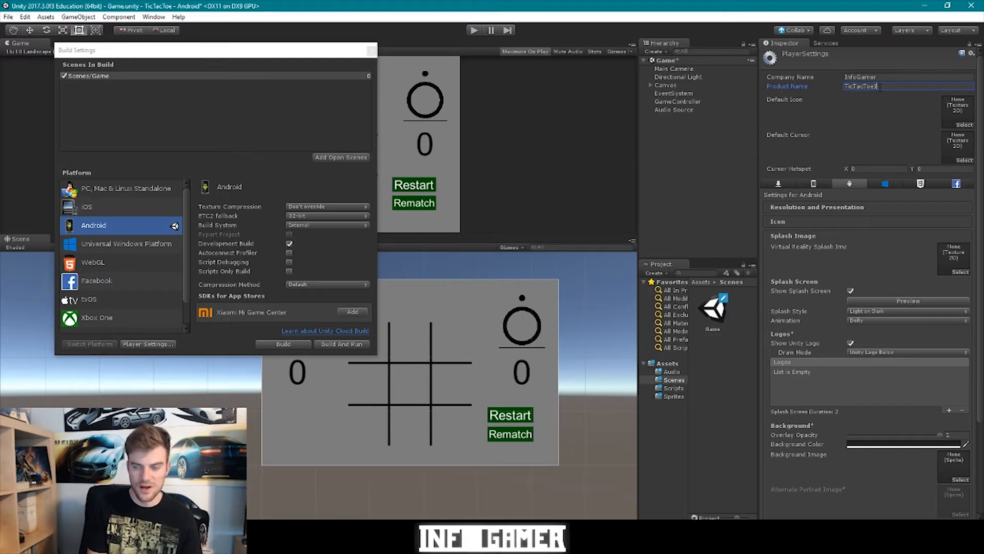
key("Return")
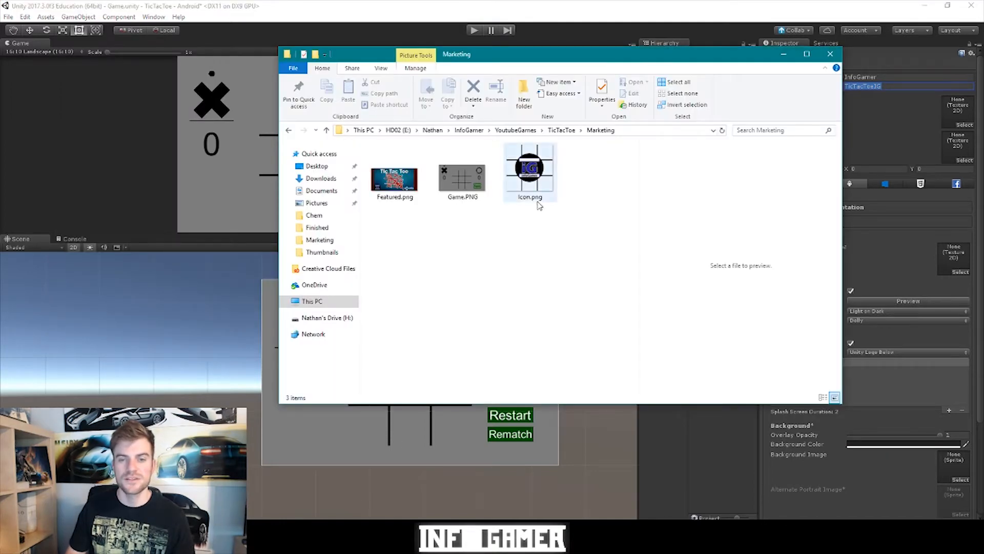
- Copy Icon.png from Marketing into the TicTacToe project's Assets/Sprites folder
left_click(535, 174)
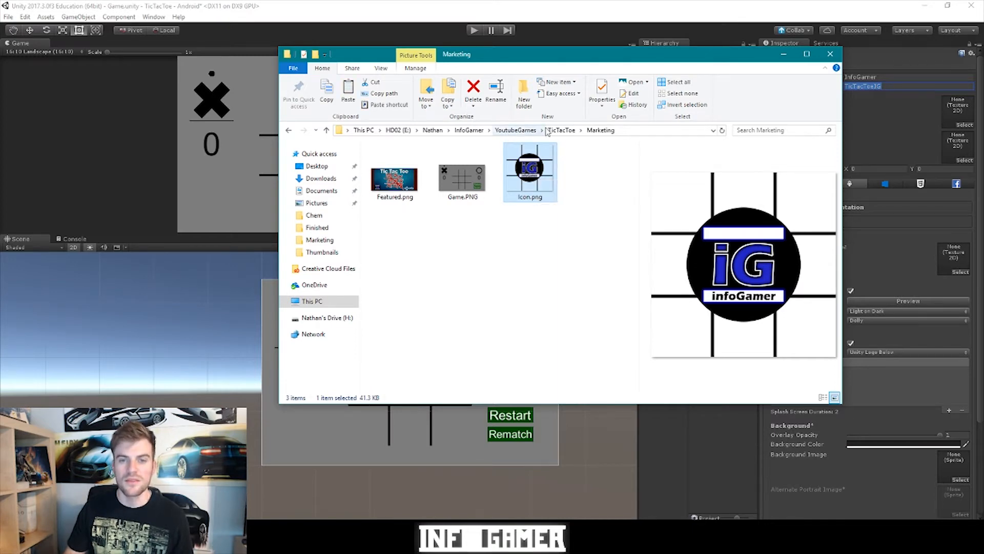
left_click(561, 130)
double_click(390, 171)
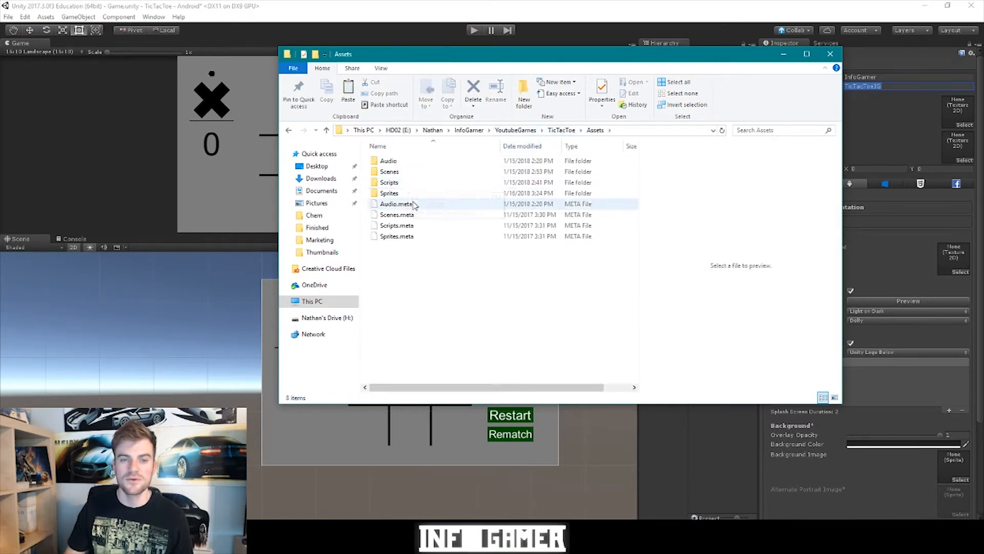
double_click(407, 193)
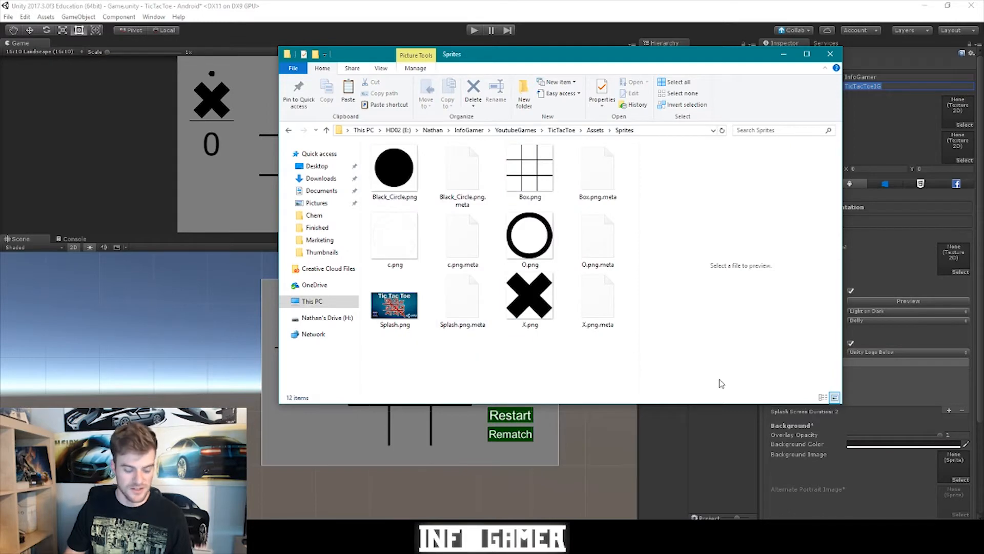
key("ctrl+v")
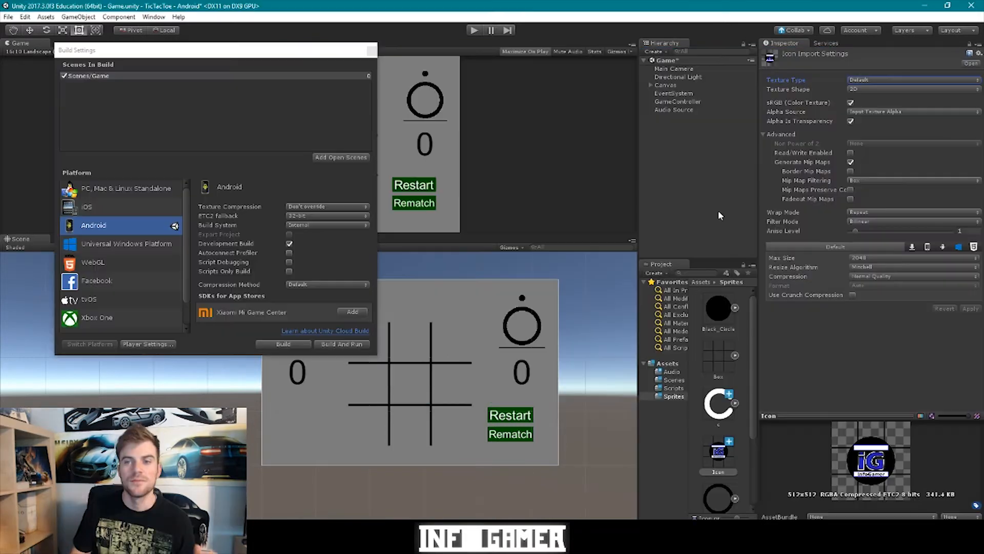
- Set the Icon texture to import as a 2D sprite and apply the change
left_click(864, 80)
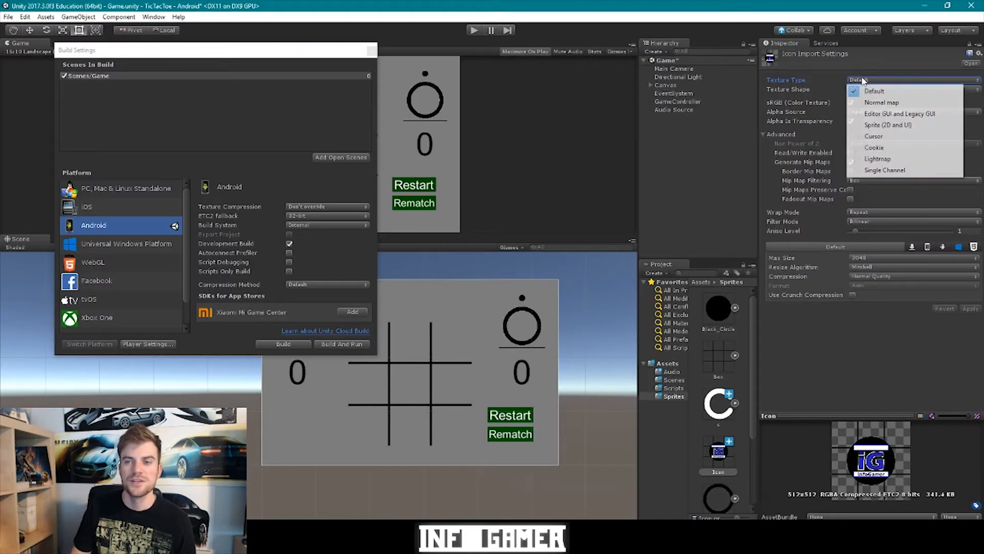
left_click(877, 125)
left_click(967, 339)
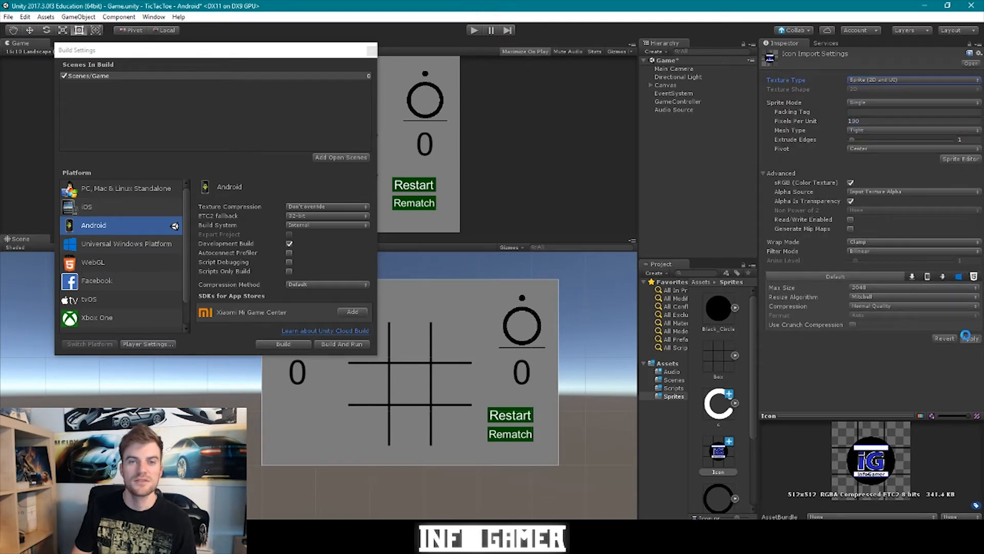
- Assign the Icon texture as the Default Icon in Android Player Settings
left_click(145, 350)
left_click(145, 350)
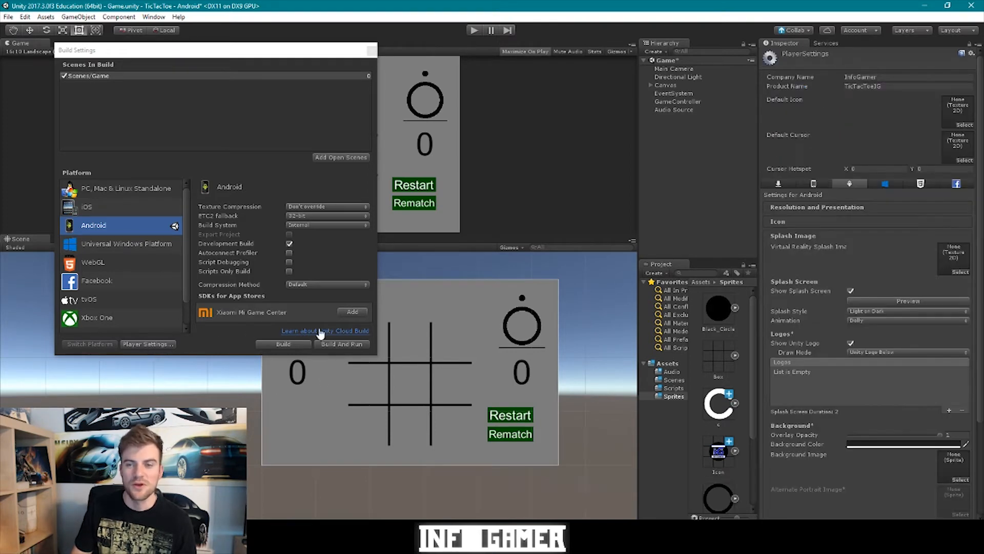
left_click(964, 126)
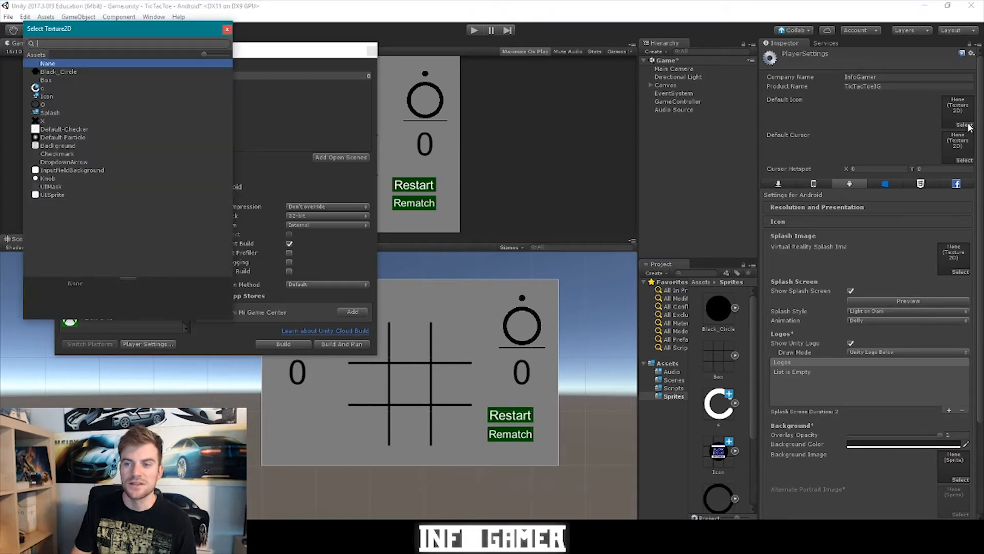
left_click(51, 97)
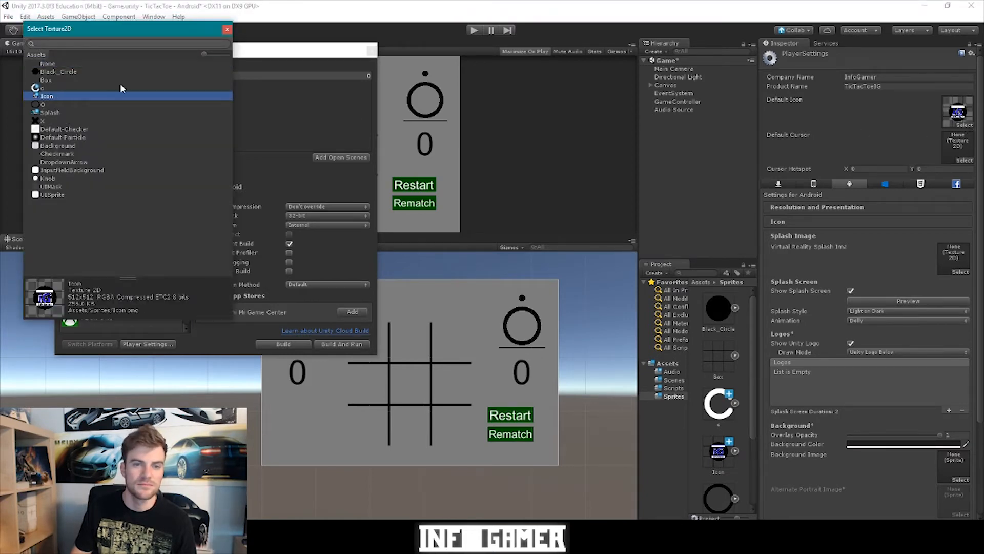
left_click(228, 30)
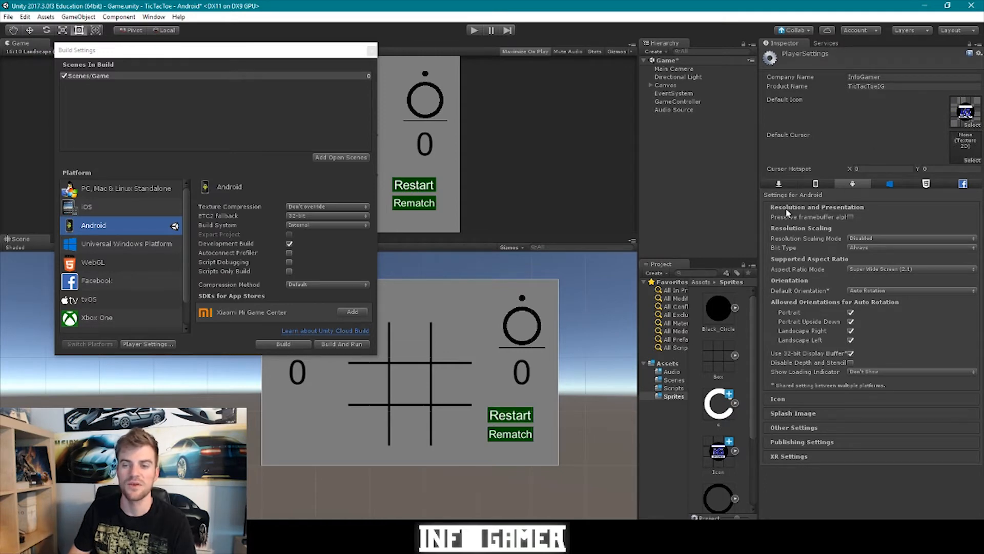
- Uncheck Portrait and Portrait Upside Down auto-rotation, then expand Other Settings
left_click(850, 322)
left_click(852, 312)
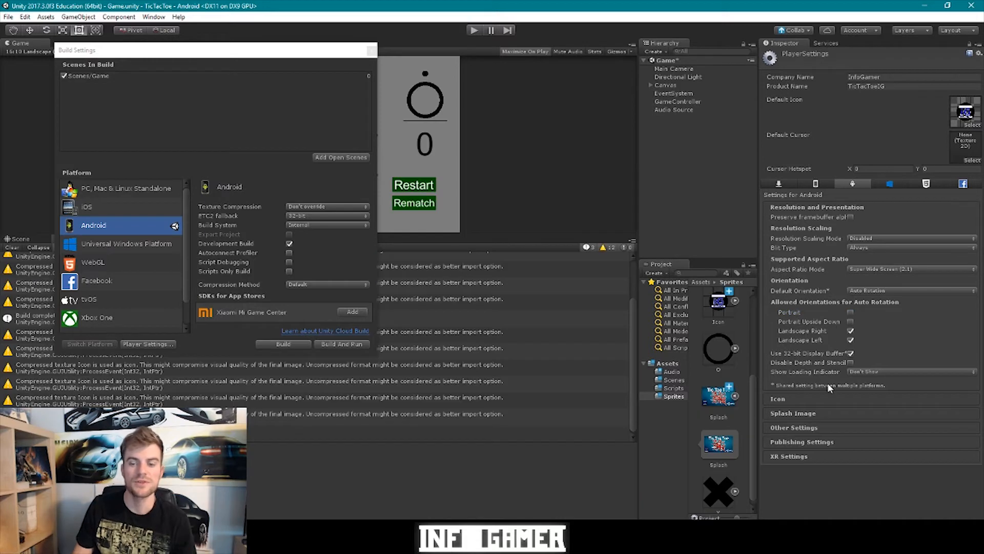
left_click(809, 431)
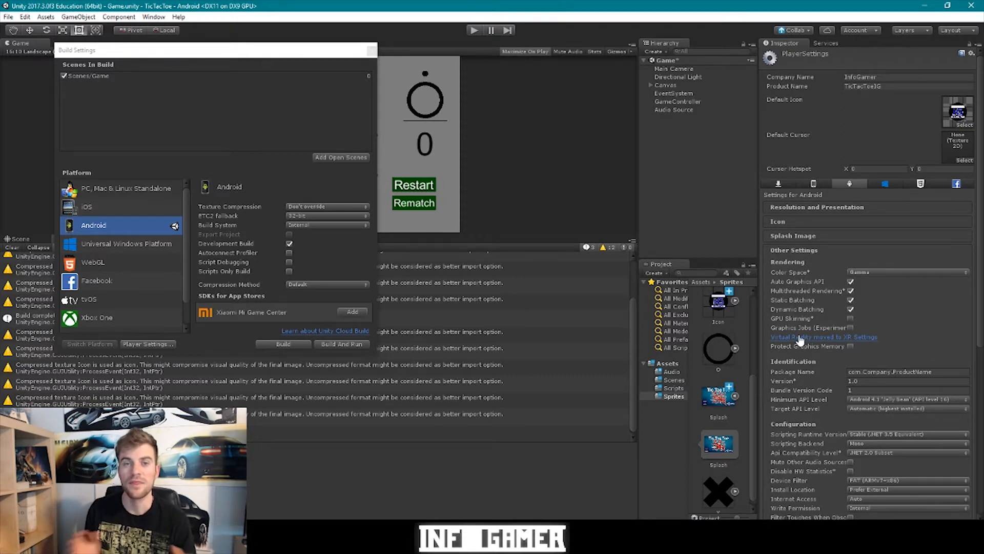
- Retype 'Company' in the com.Company.ProductName package name and expand Publishing Settings
left_click(796, 374)
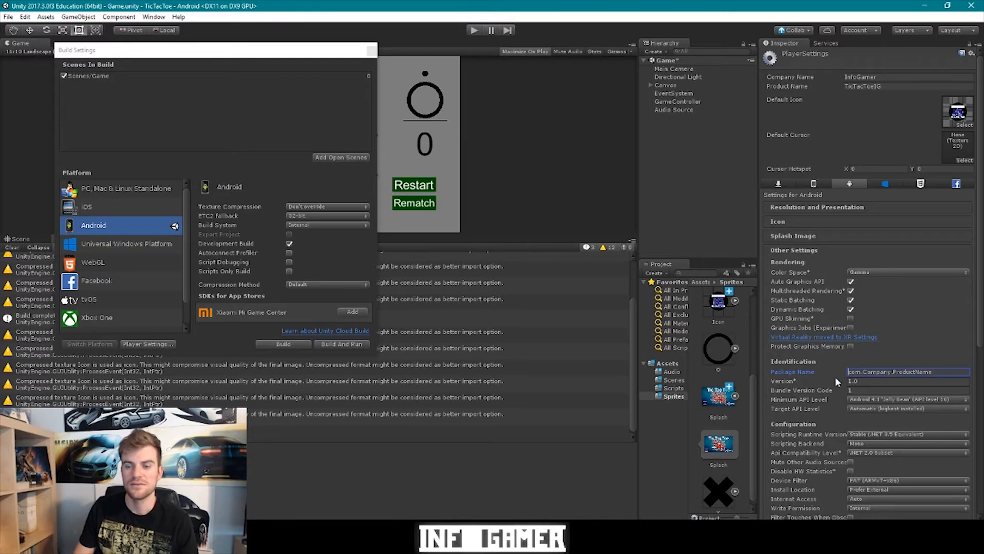
double_click(877, 372)
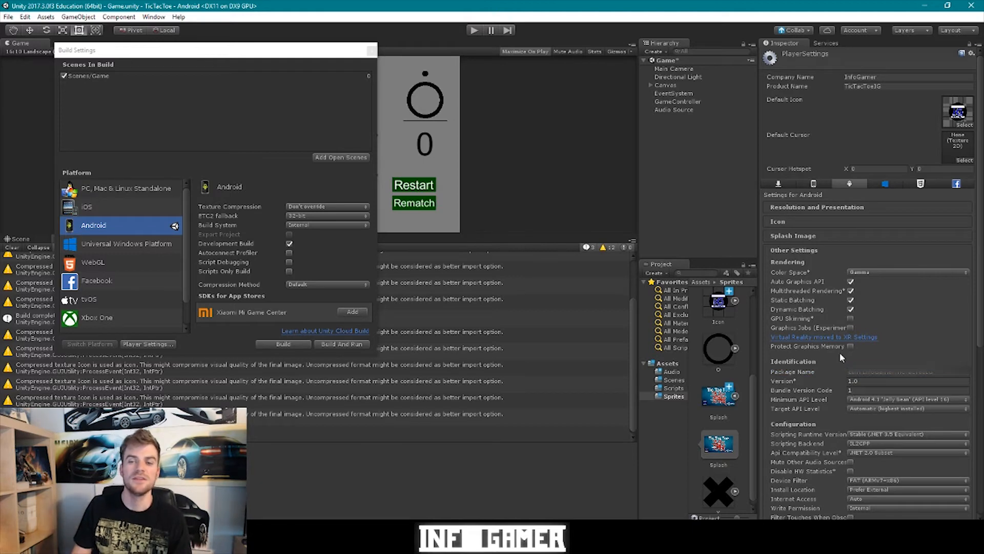
scroll(840, 352, "down", 9)
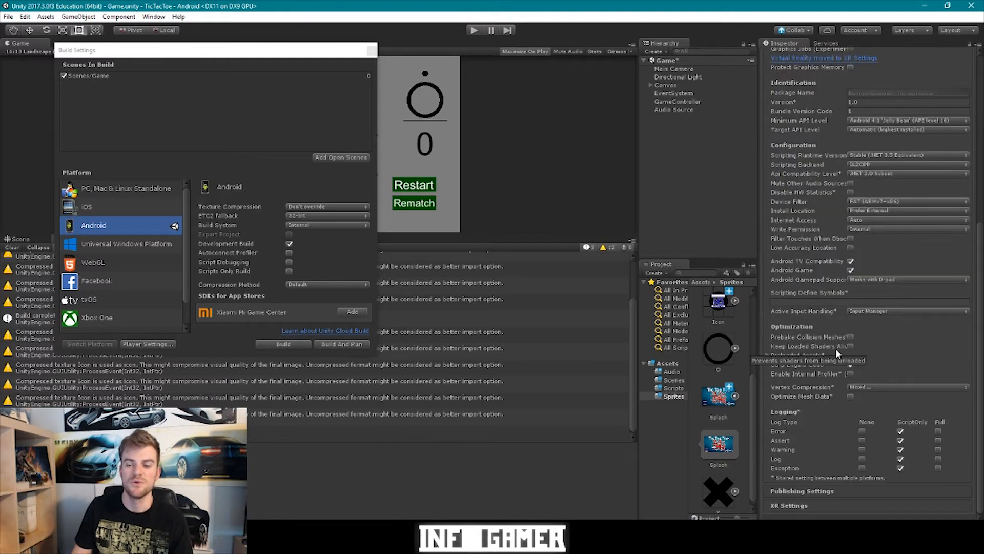
left_click(835, 491)
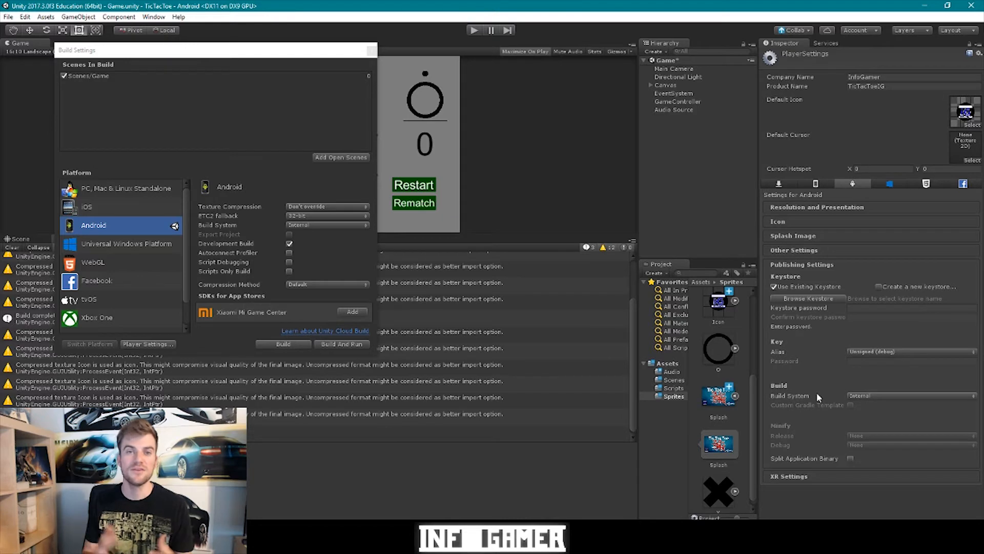
- Create a new keystore with a confirmed password, saved as TicTacToeKeystore in the KeyStore folder
left_click(850, 308)
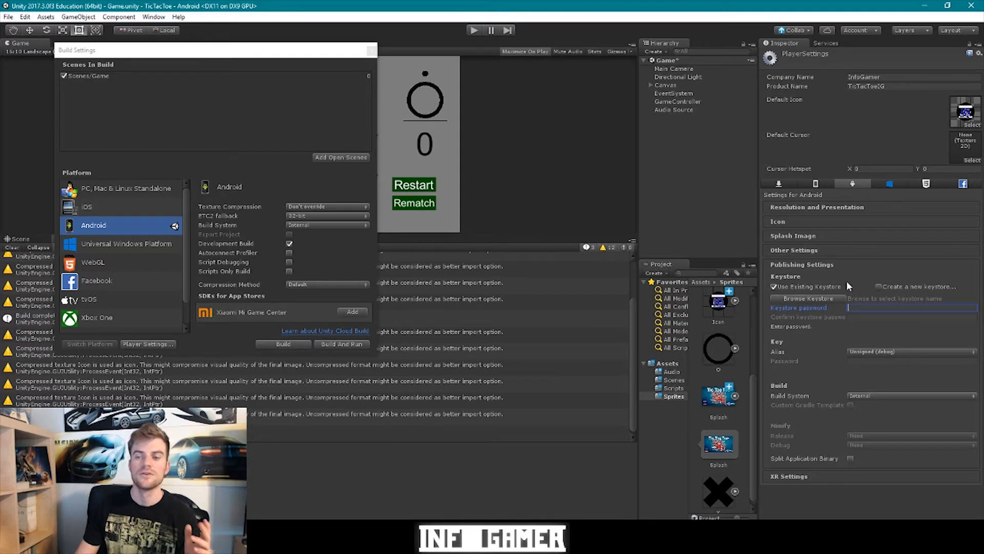
left_click(879, 287)
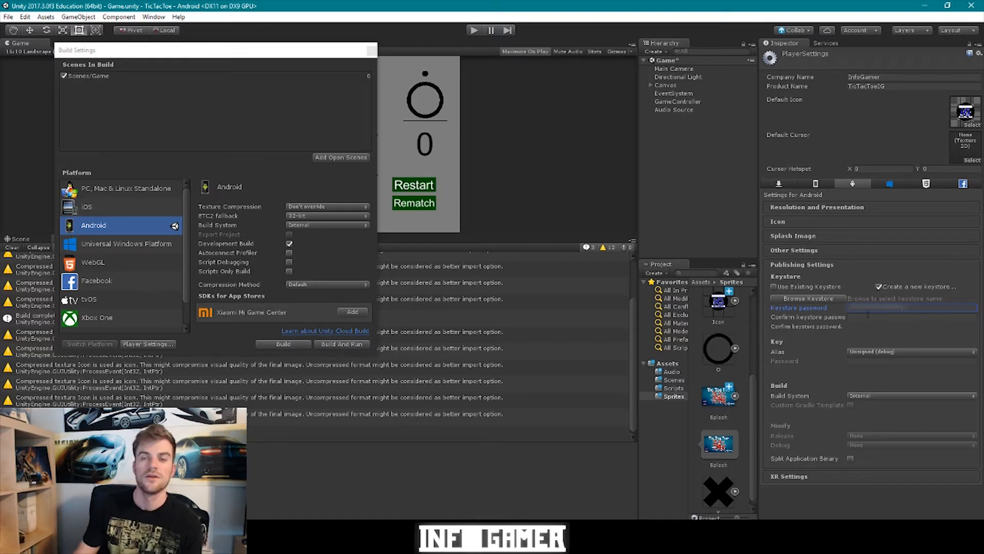
left_click(866, 316)
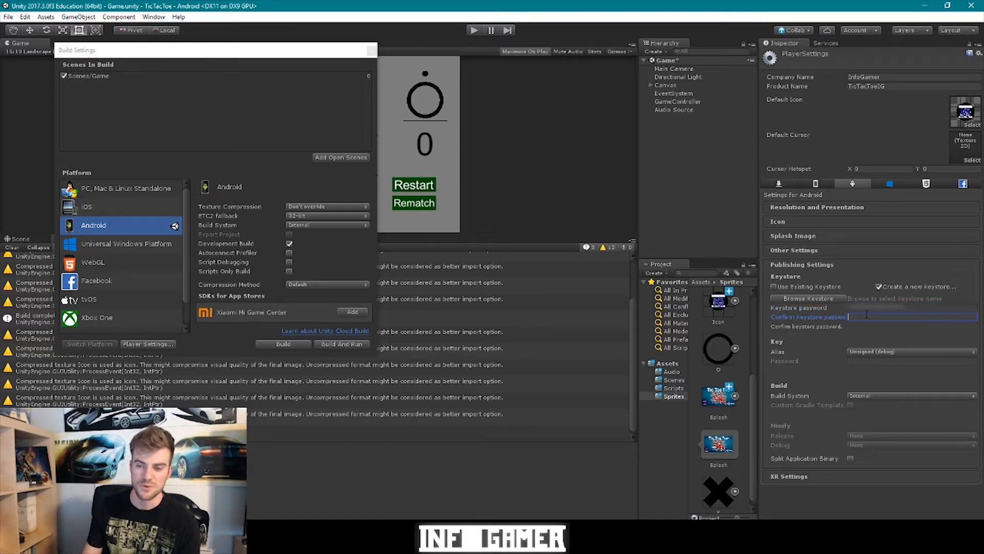
type("*")
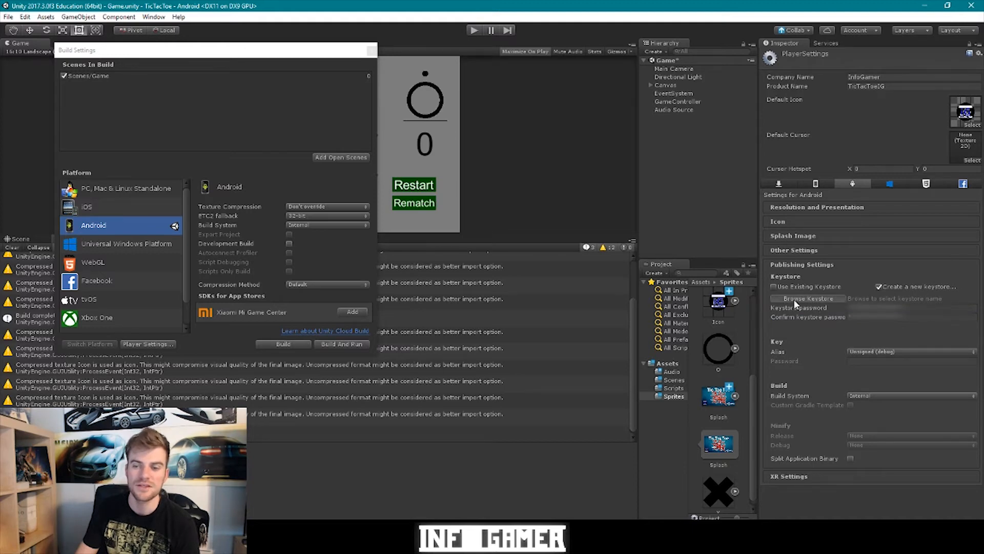
left_click(793, 299)
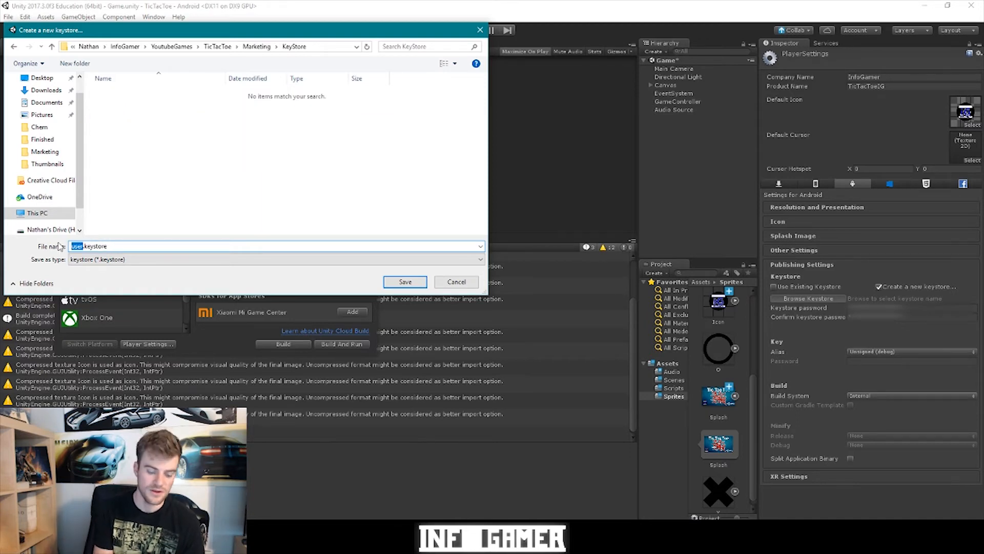
type("TicTacToeKeystore")
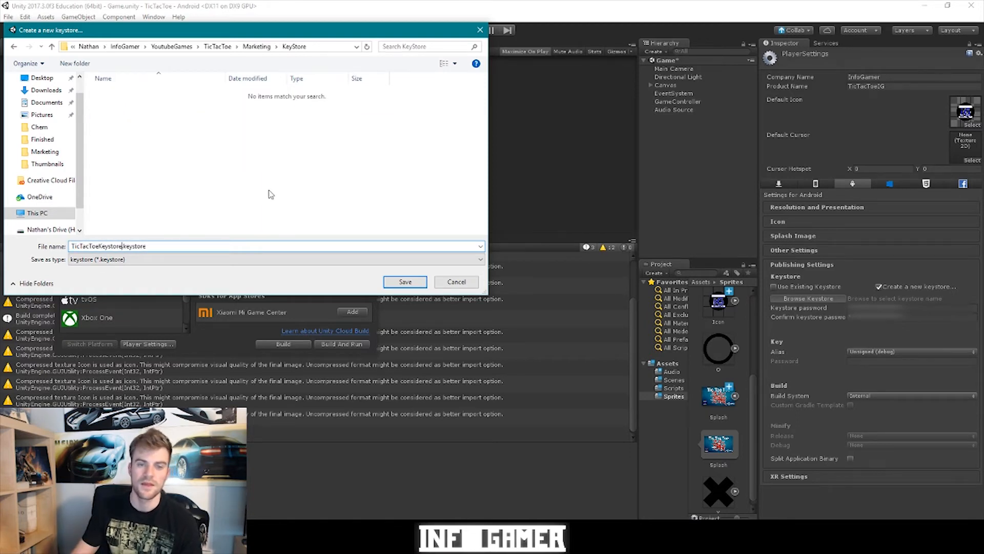
left_click(405, 282)
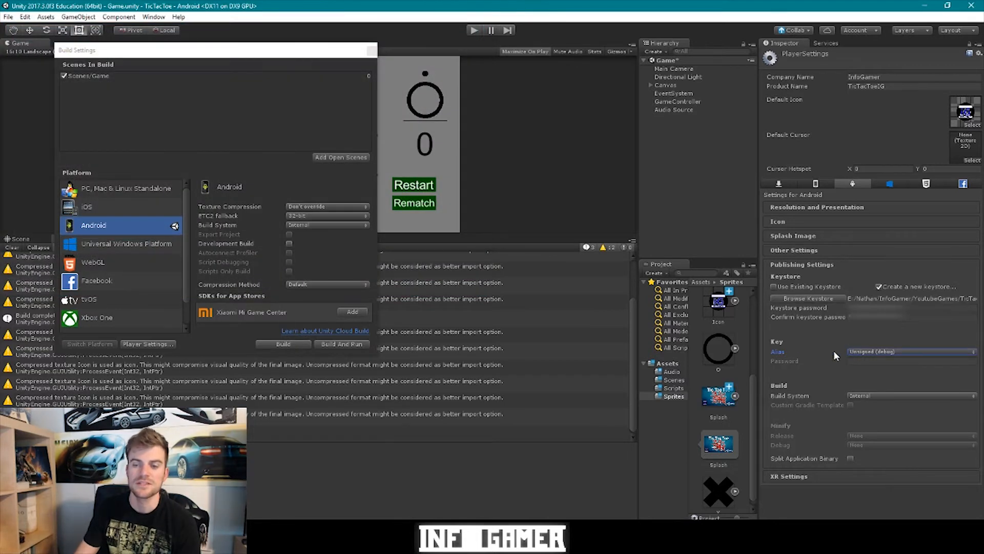
- Create a new 50-year signing key named tictactoeig in the keystore
left_click(869, 351)
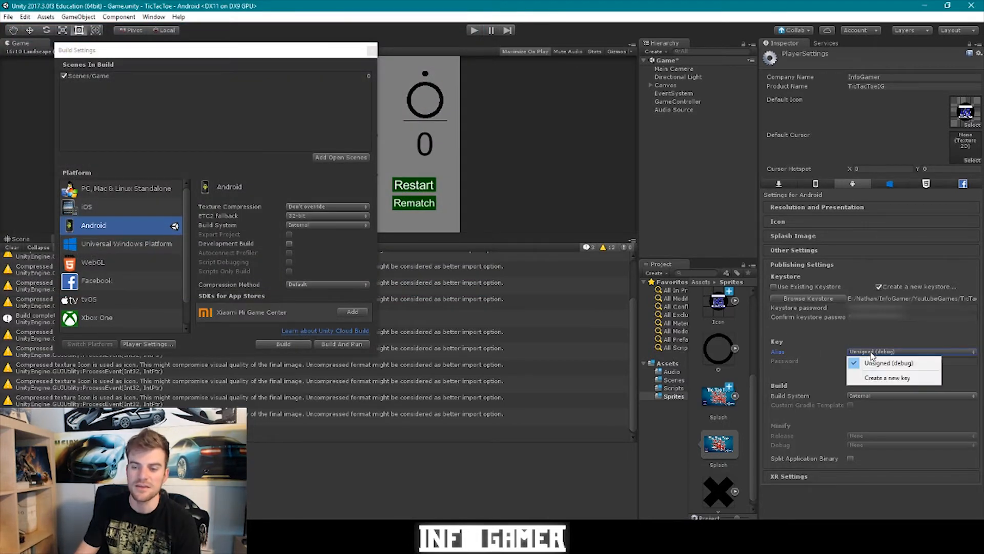
left_click(874, 378)
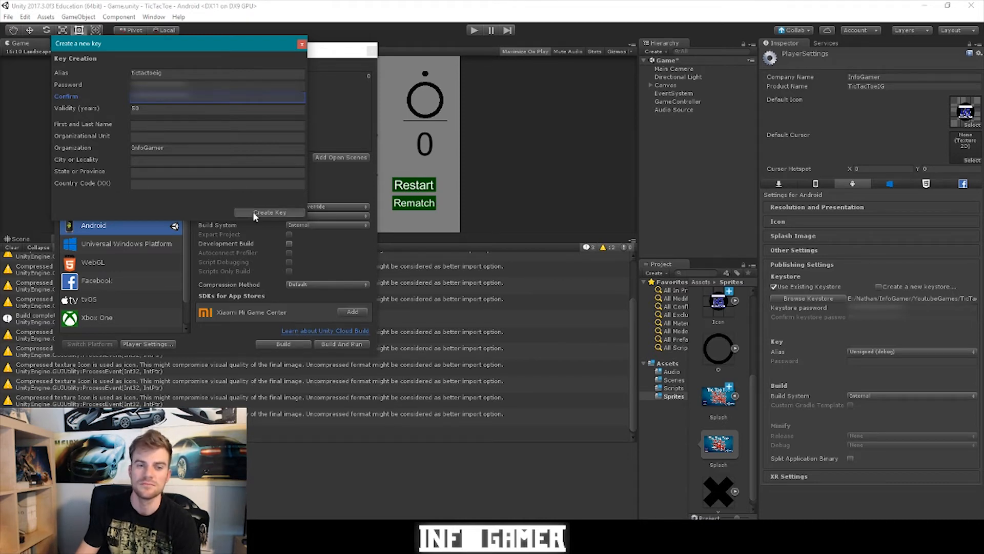
left_click(253, 211)
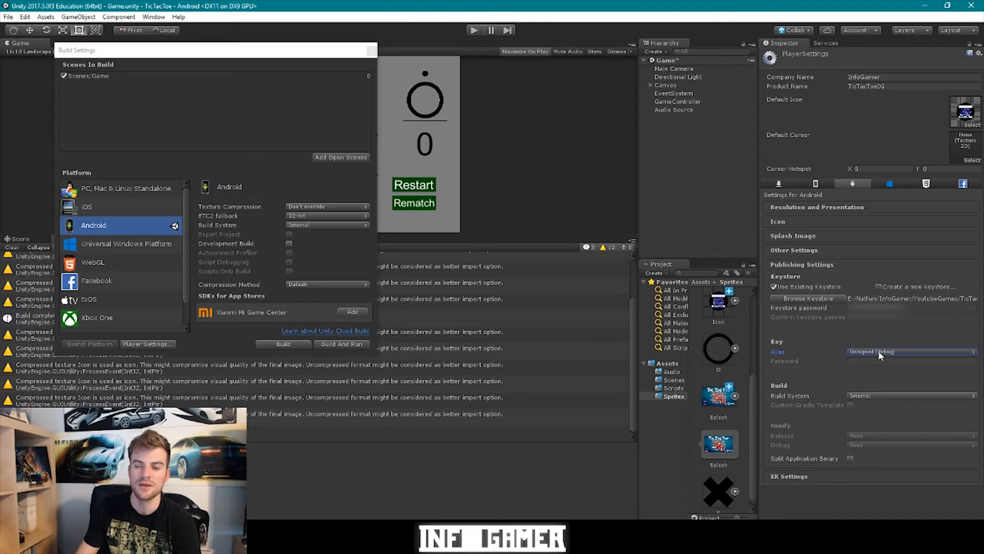
- Select tictactoeig as the key alias and enter the key's password
left_click(855, 352)
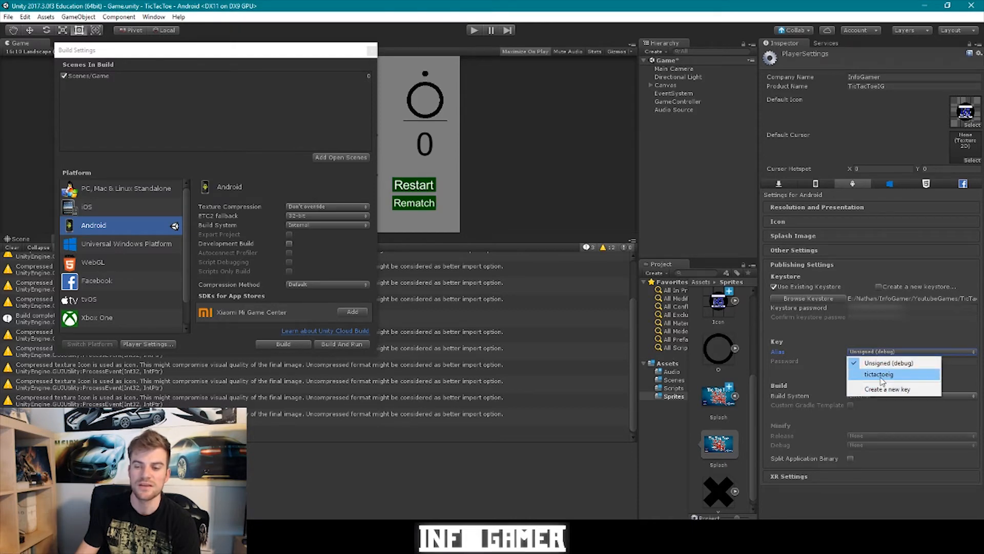
left_click(879, 375)
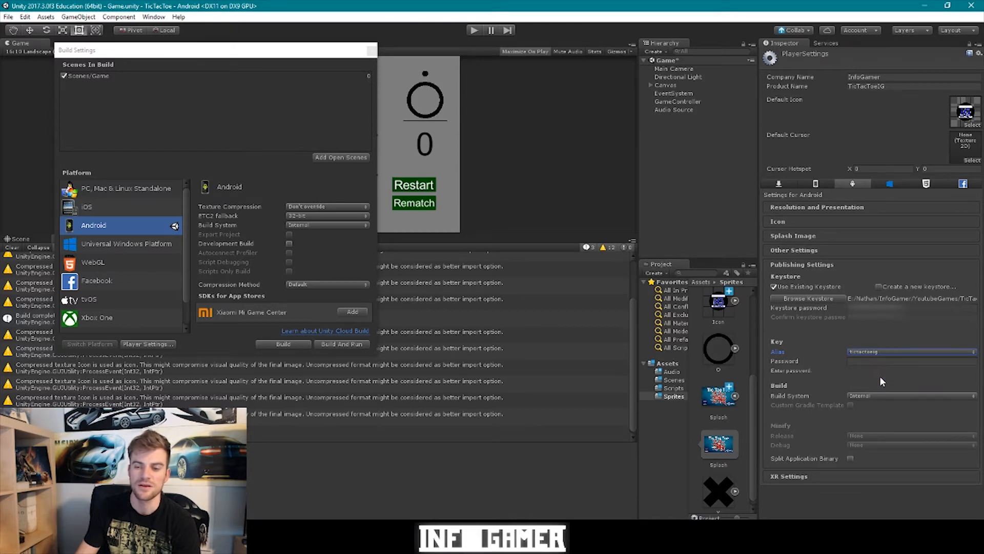
left_click(868, 361)
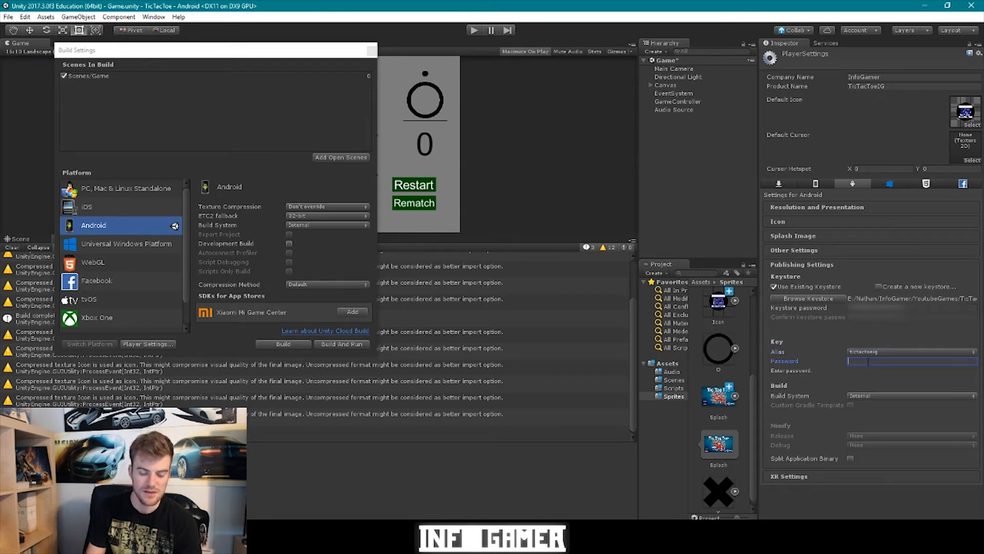
type("****")
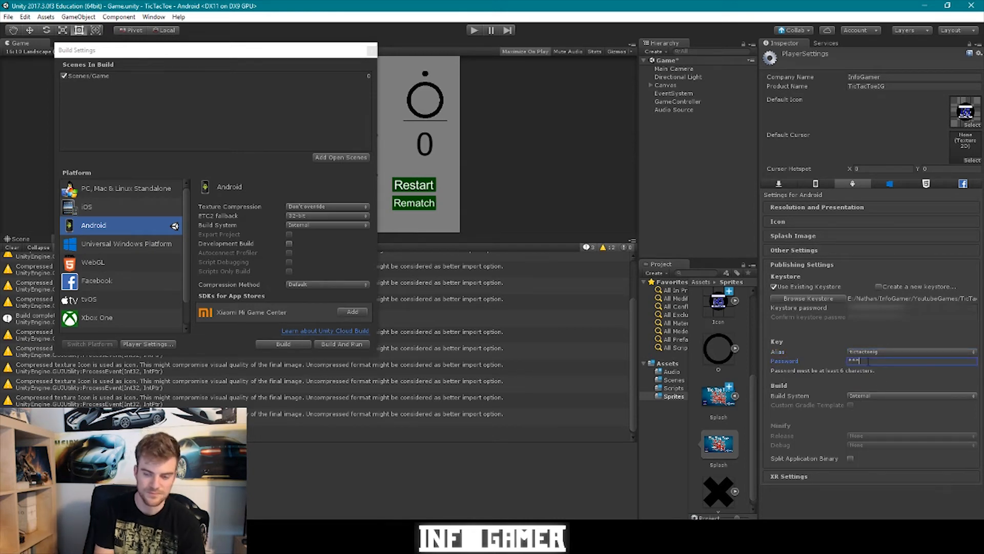
type("****")
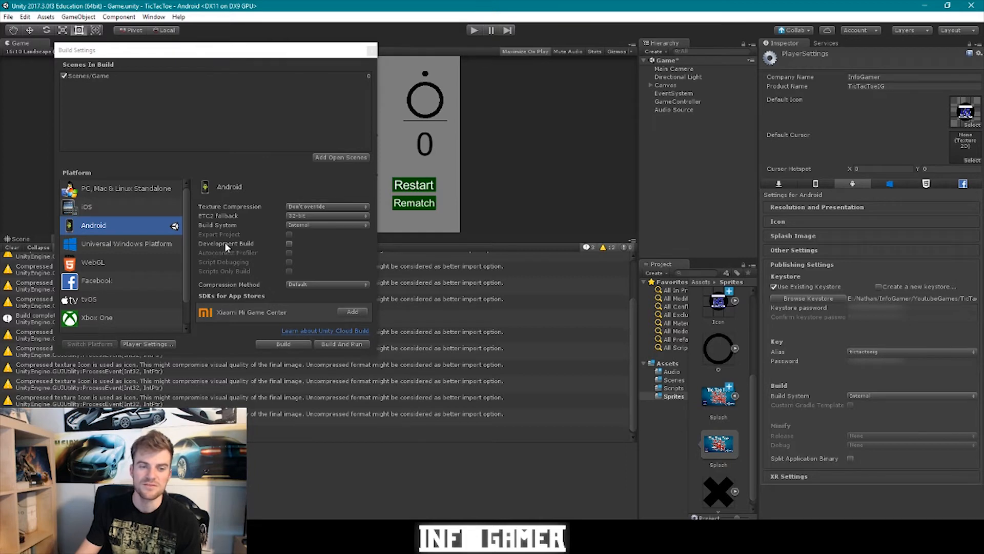
- Build the Android game, saving the output as TicTacToeIG.apk in the Build folder
left_click(297, 242)
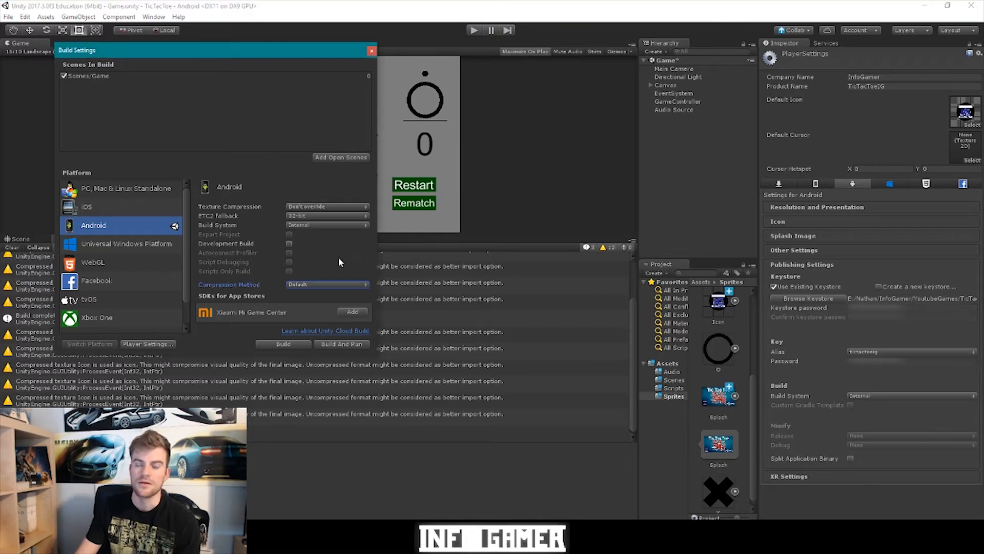
left_click(345, 345)
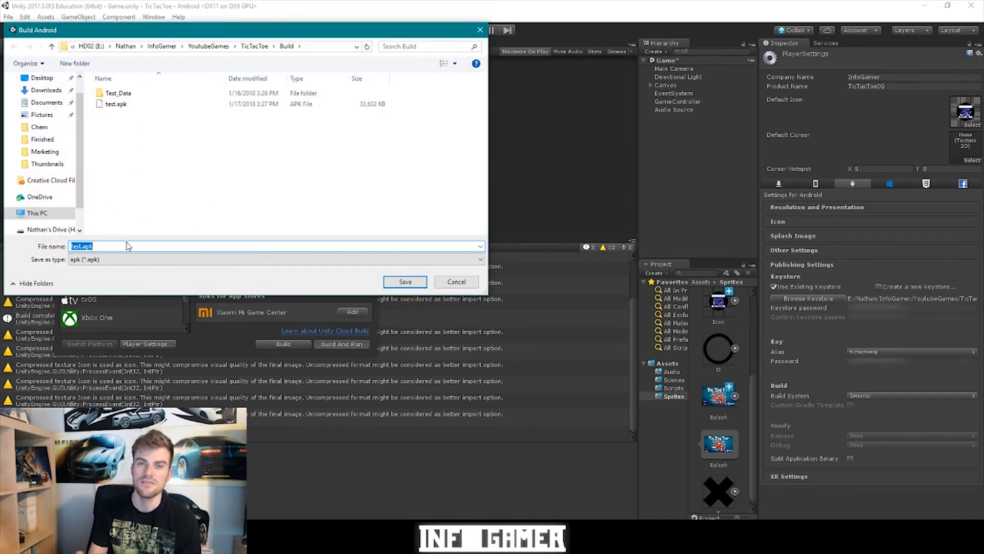
type("TicTacToeIG.apk")
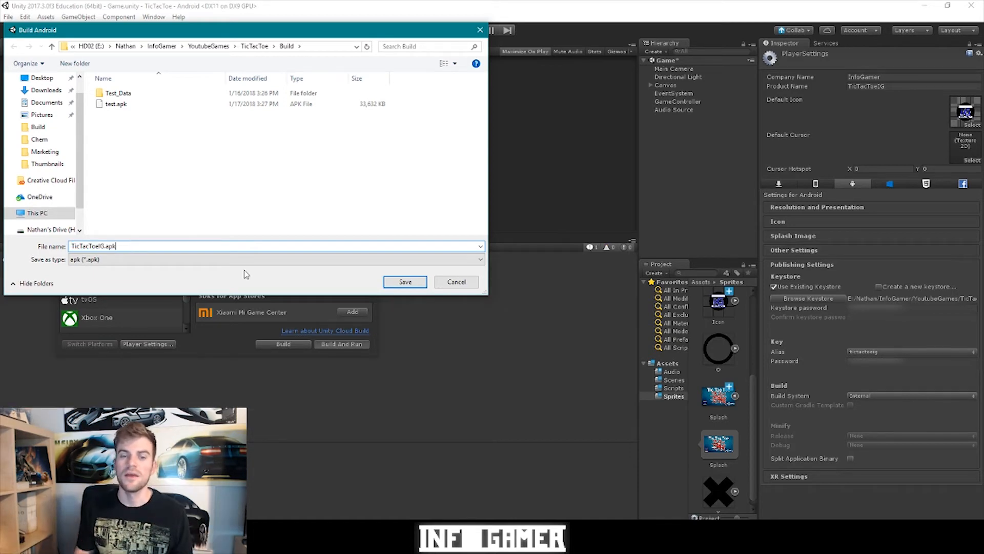
left_click(416, 286)
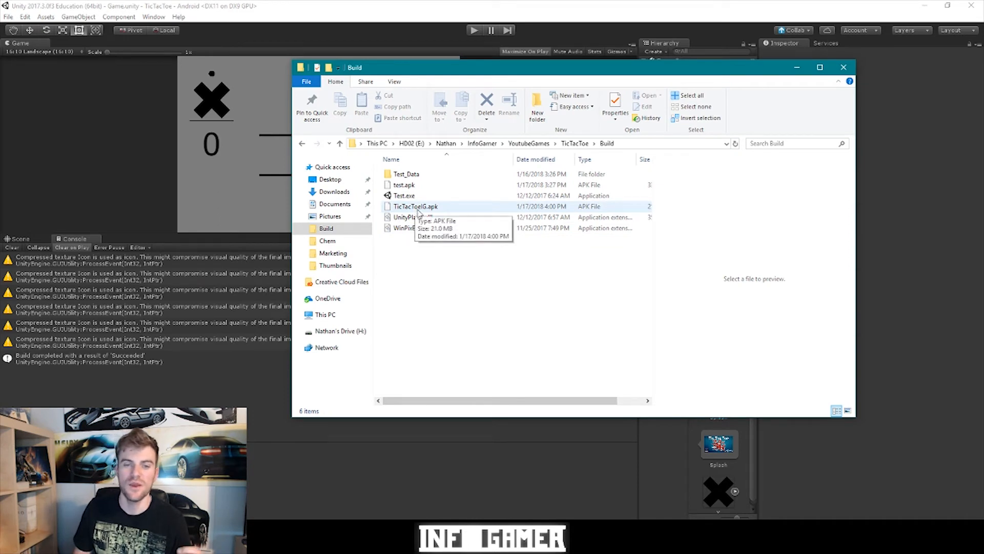
- Select TicTacToeIG.apk in the Build folder to confirm its 21.0 MB size
left_click(419, 207)
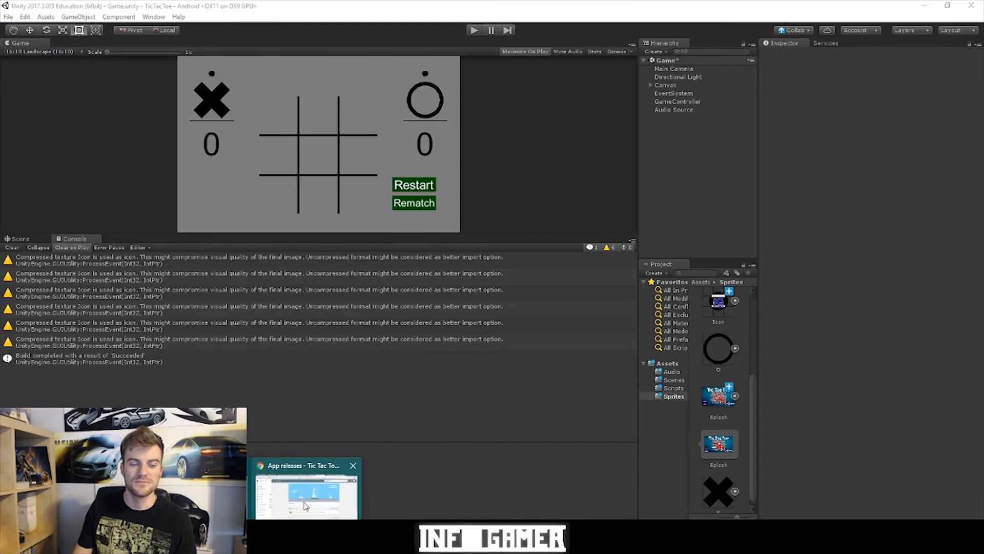
- Create a new production release and upload Build\TicTacToeIG.apk to it
left_click(308, 487)
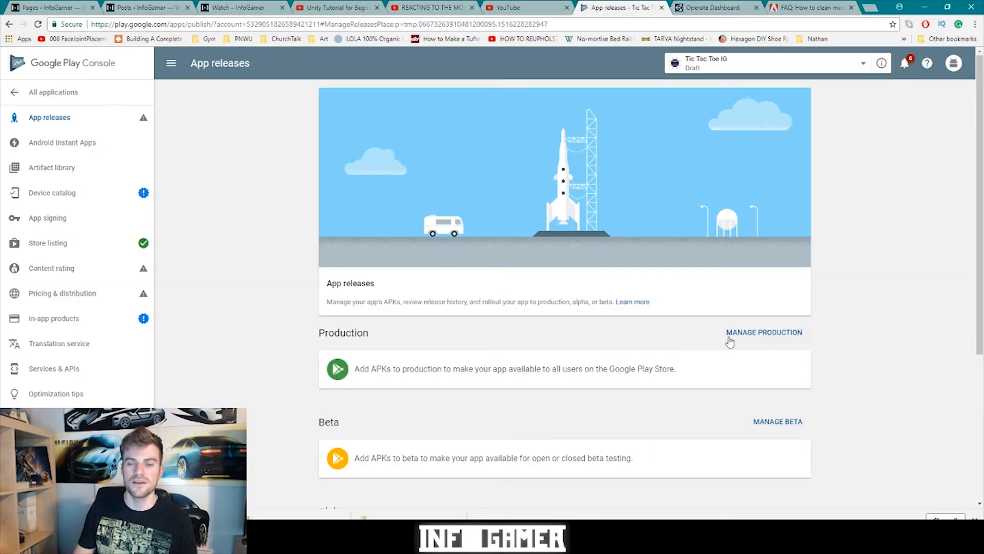
left_click(750, 334)
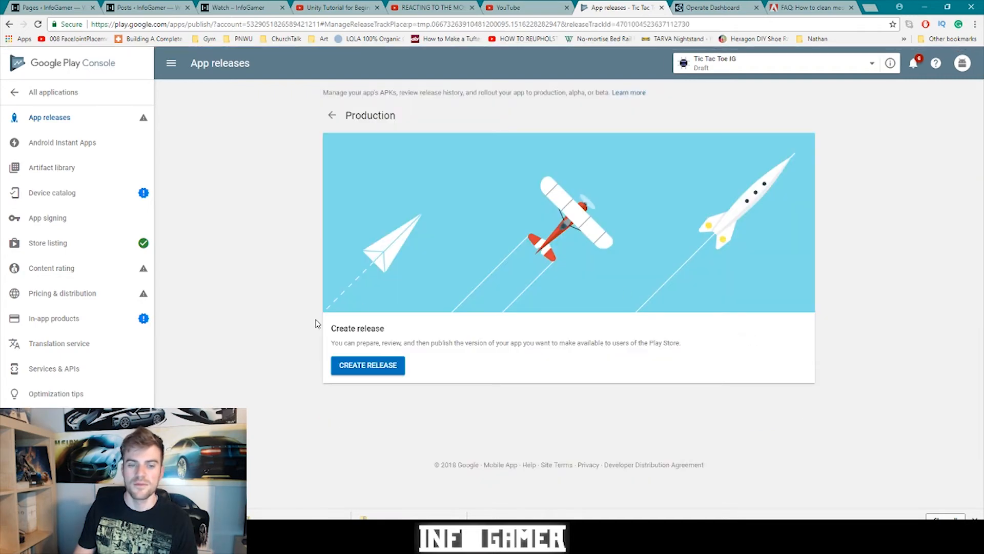
left_click(349, 367)
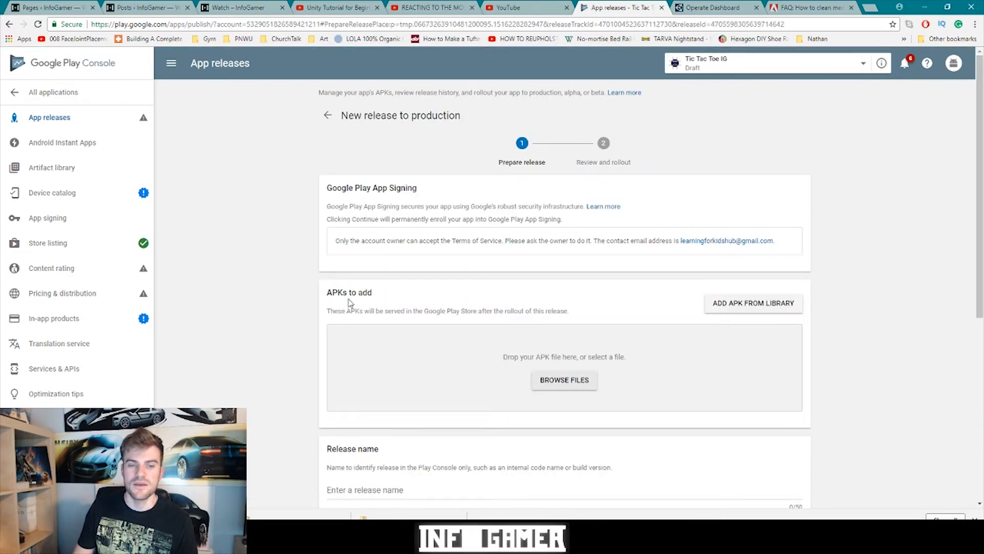
left_click(566, 384)
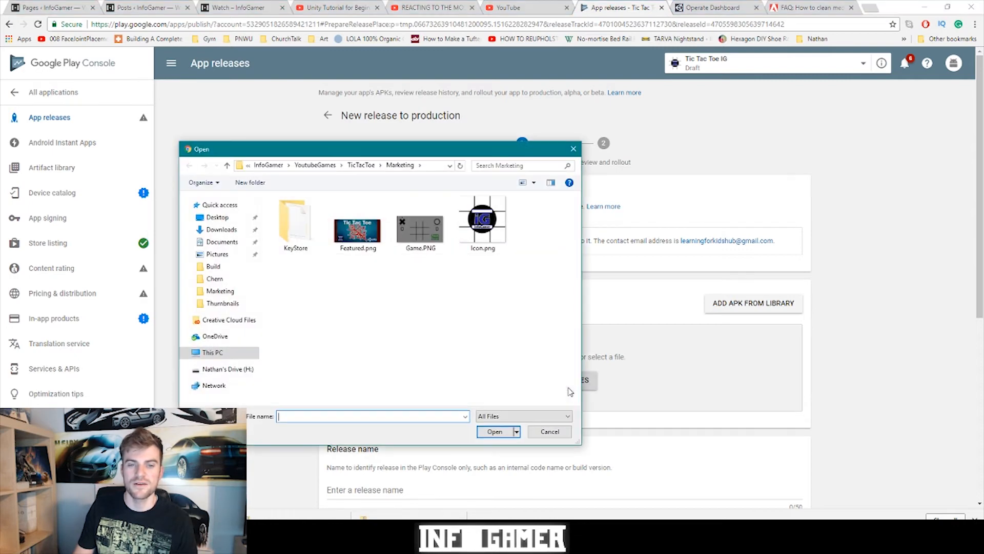
left_click(360, 166)
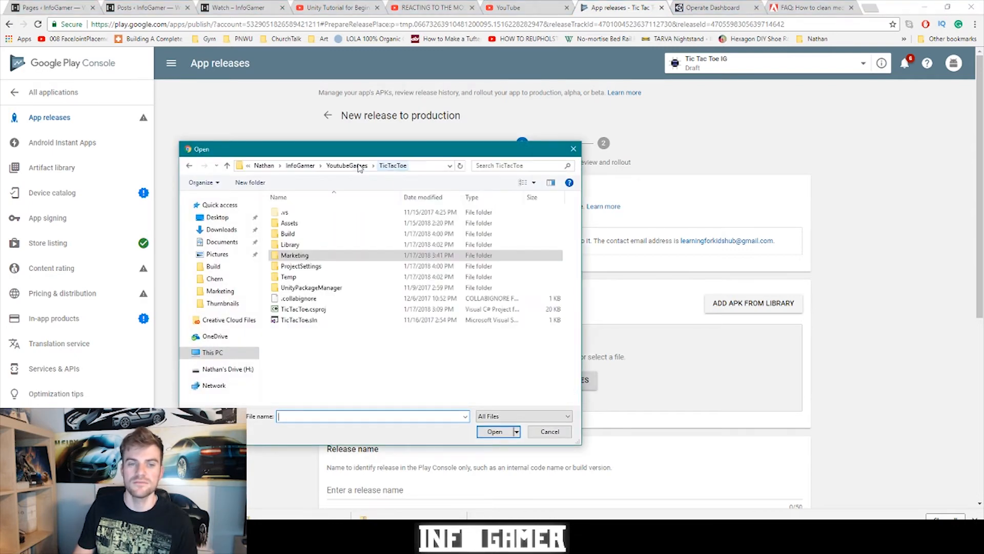
double_click(286, 234)
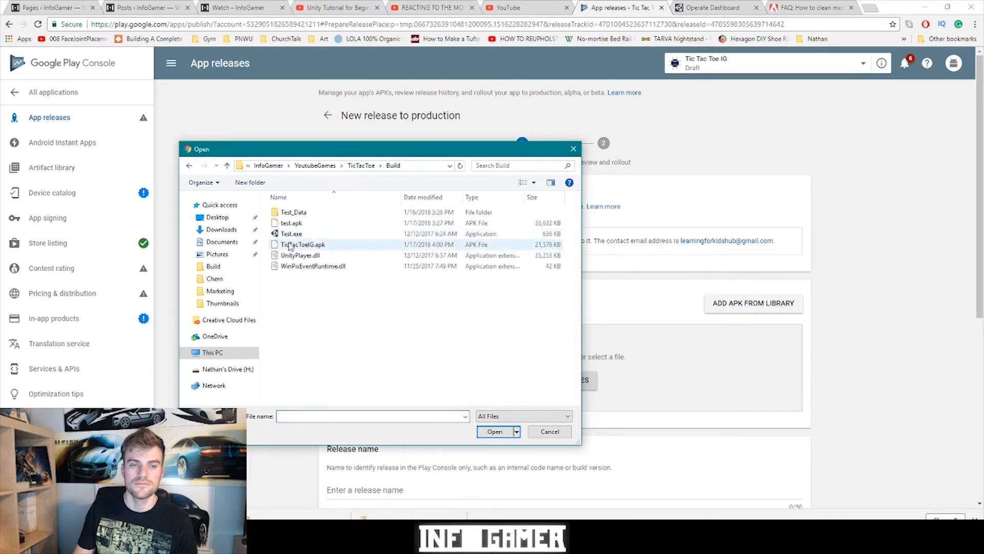
left_click(301, 246)
double_click(302, 246)
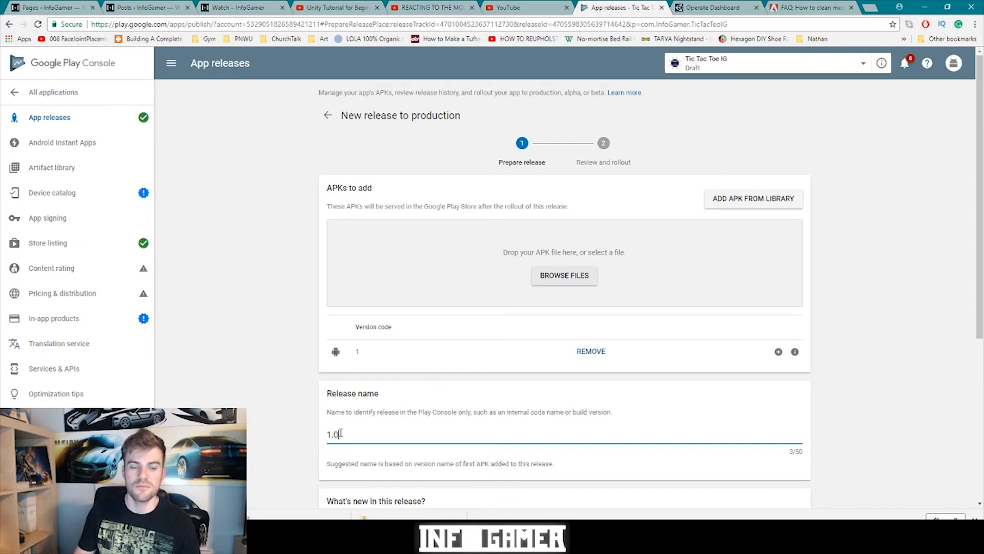
- Keep the release name 1.0, enter release notes 'The Game!', and save the draft
left_click(449, 441)
scroll(448, 441, "down", 2)
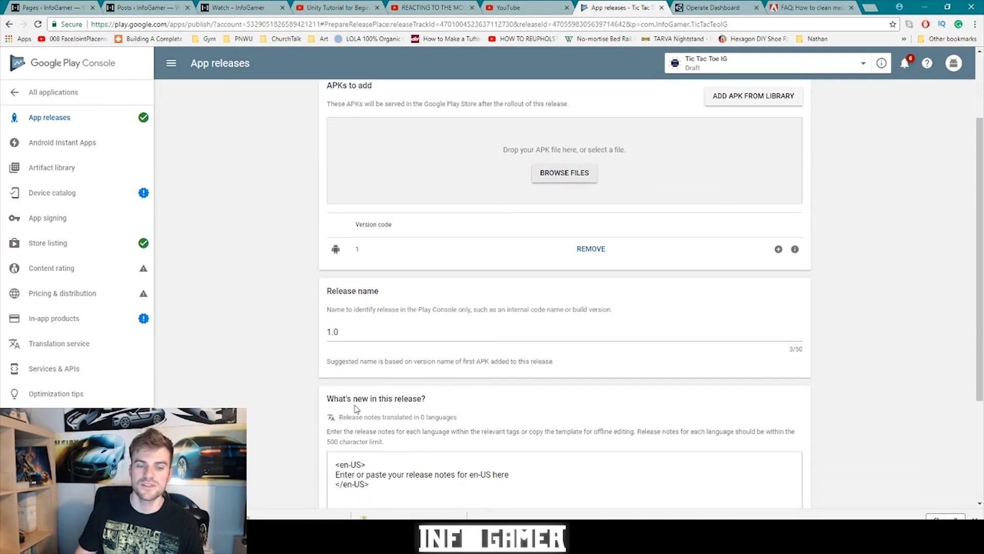
scroll(488, 458, "down", 1)
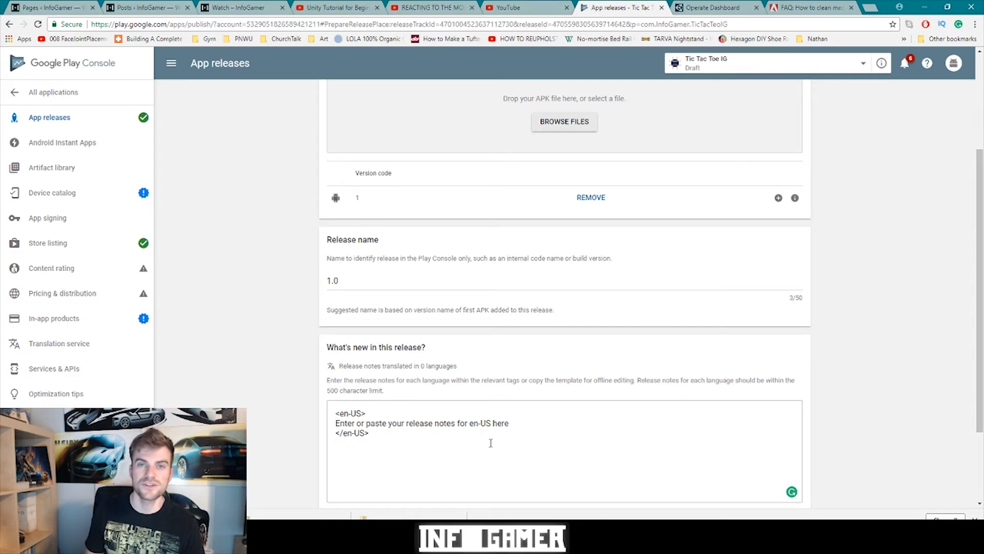
left_click(504, 426)
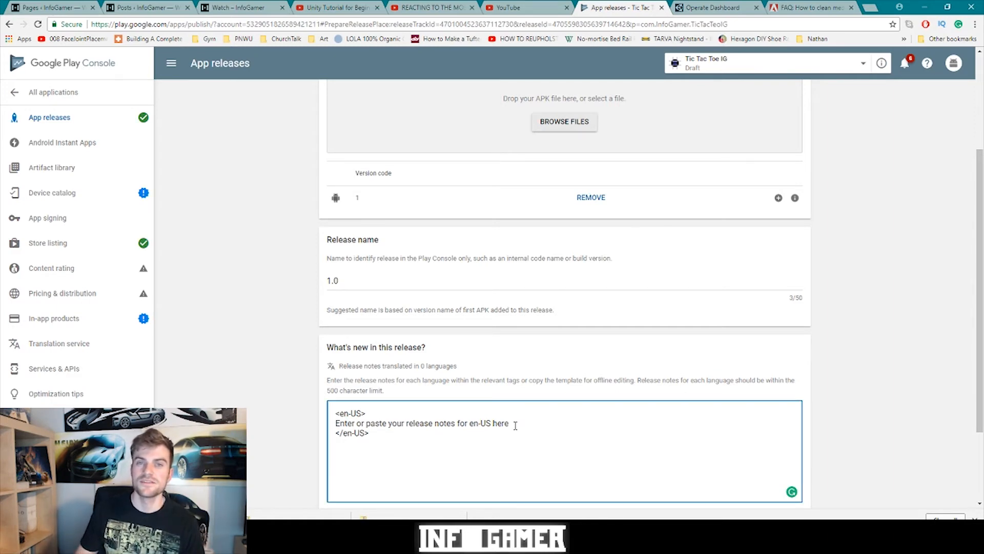
left_click_drag(515, 426, 337, 419)
type("The")
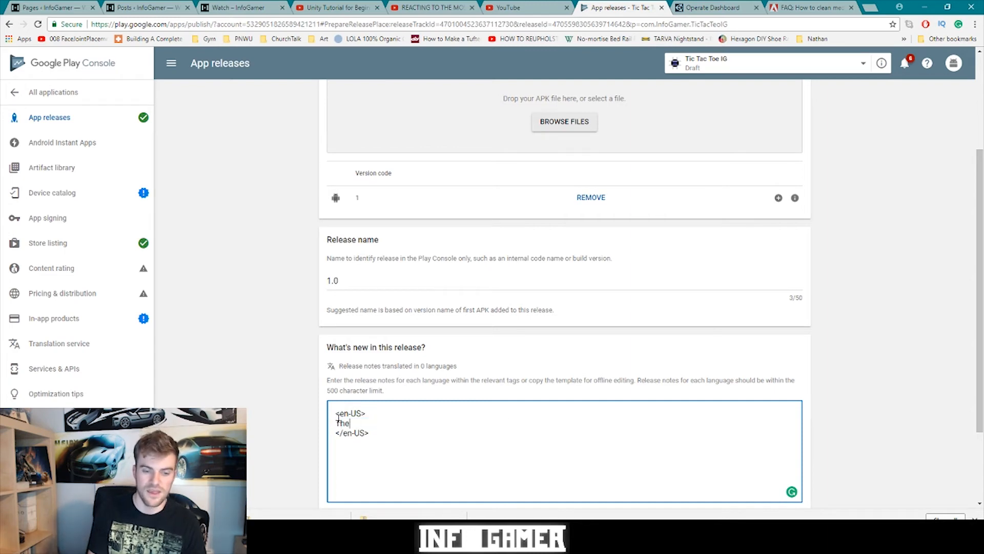
type(" Game!")
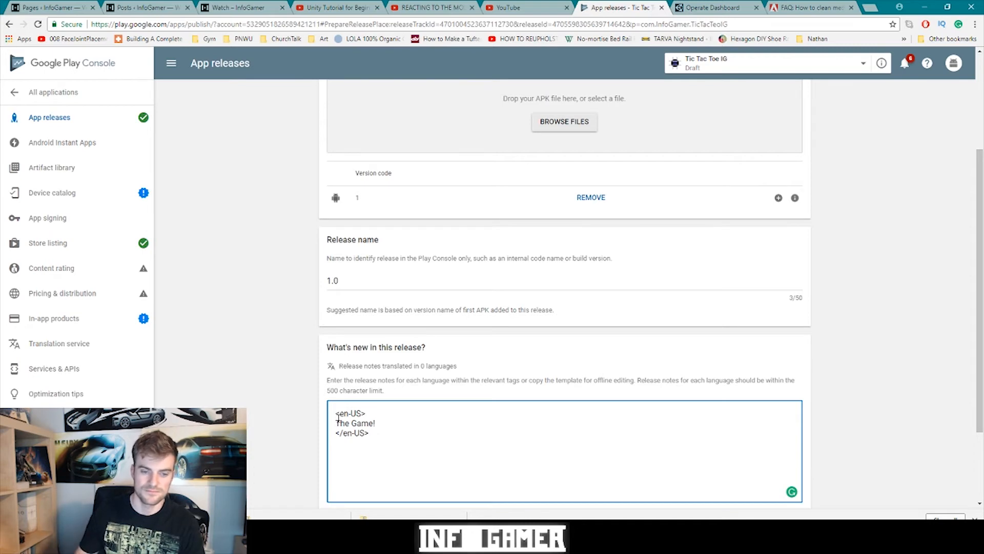
scroll(375, 402, "down", 2)
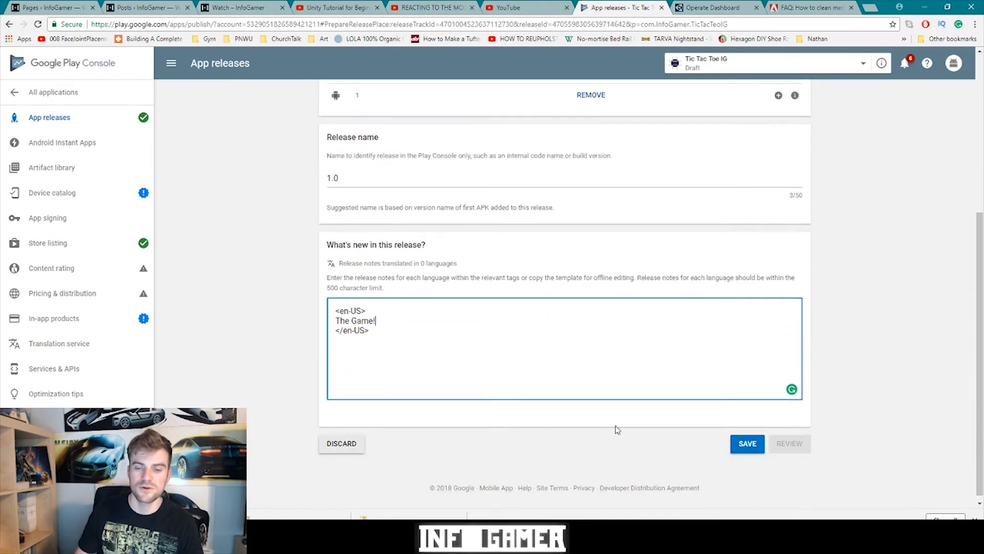
left_click(734, 446)
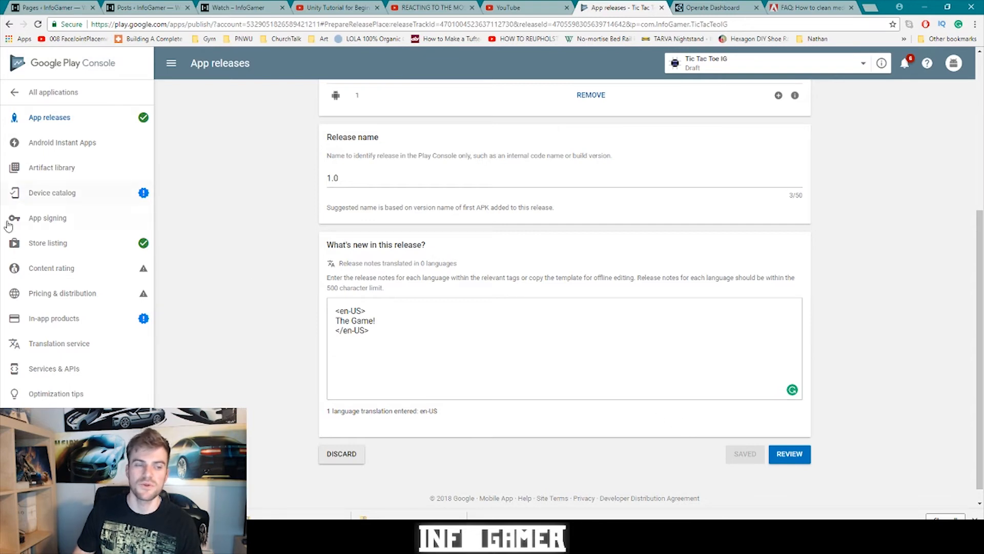
- Fill in the content rating questionnaire with a contact e-mail and Game category, and save it
left_click(45, 276)
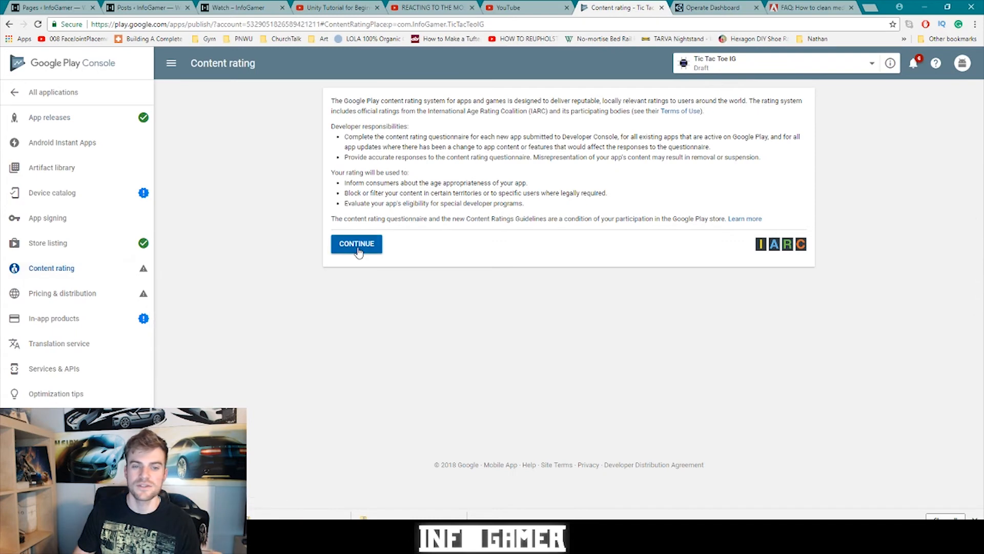
left_click(357, 244)
left_click(500, 176)
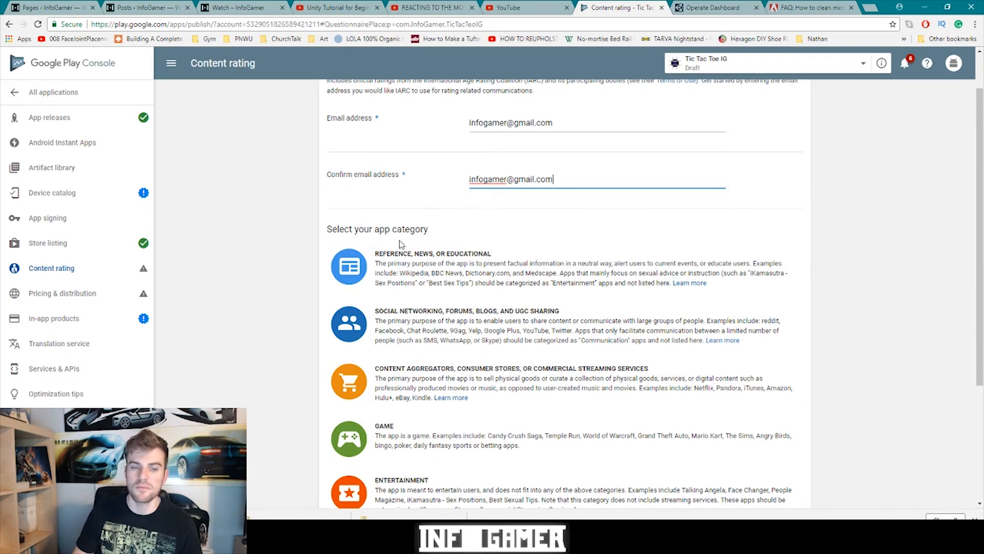
scroll(401, 245, "down", 2)
left_click(393, 336)
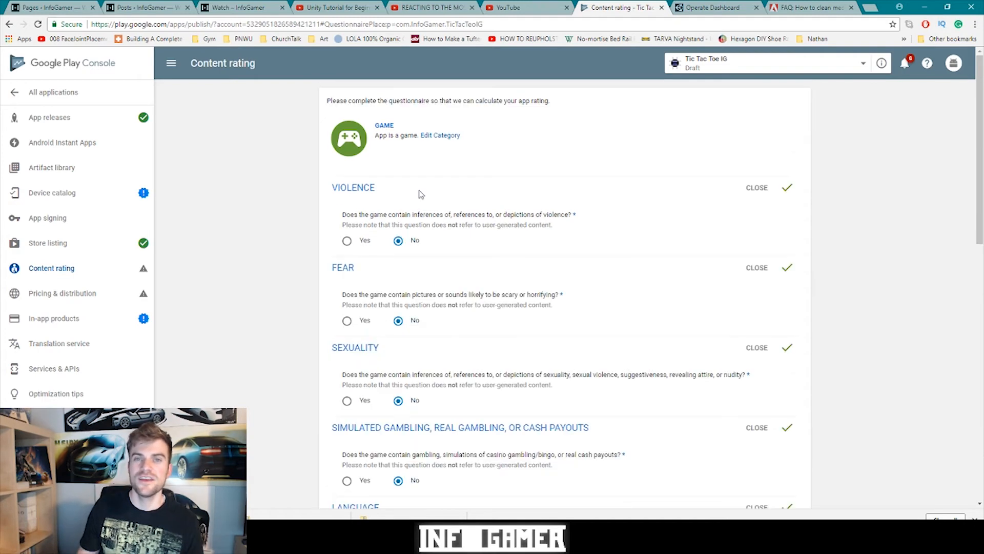
scroll(421, 194, "down", 12)
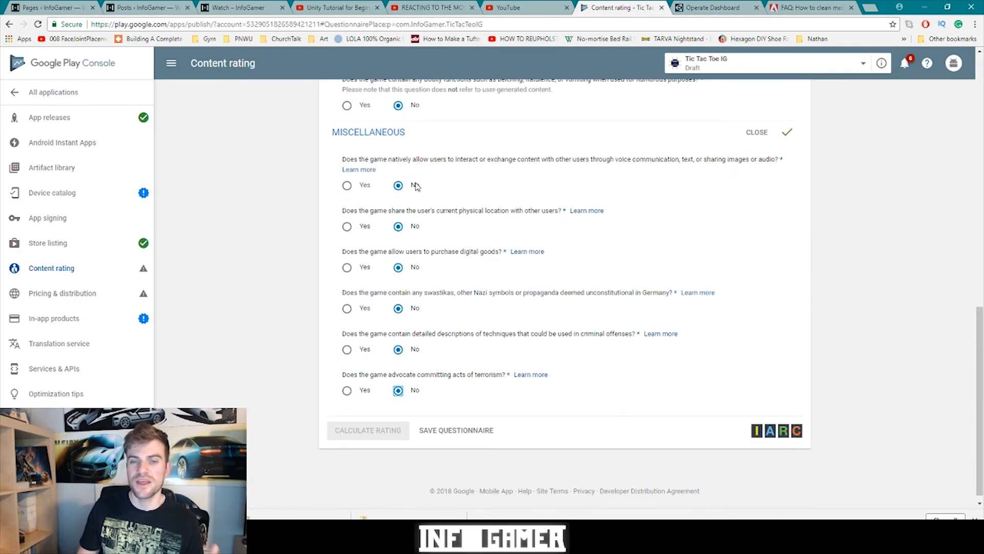
scroll(416, 187, "up", 9)
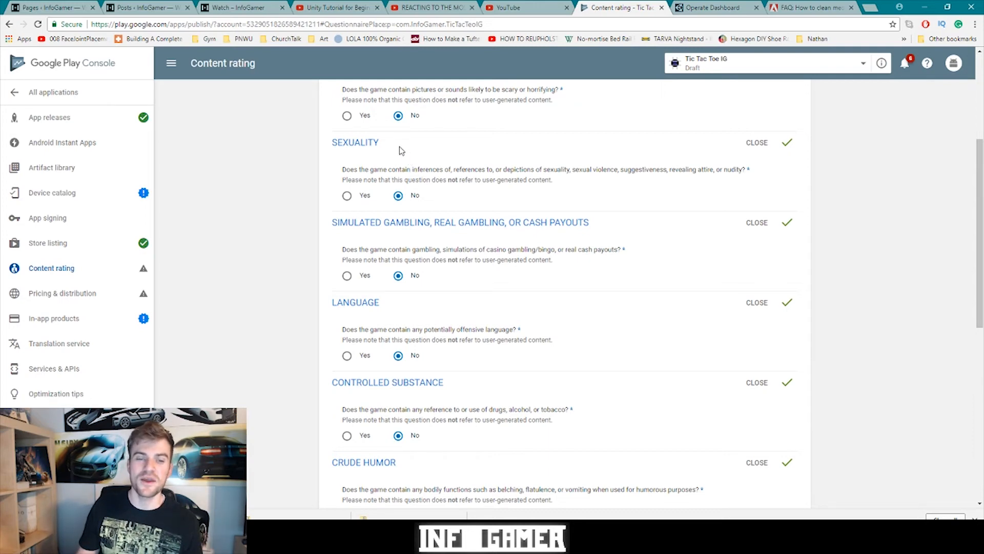
scroll(388, 134, "down", 8)
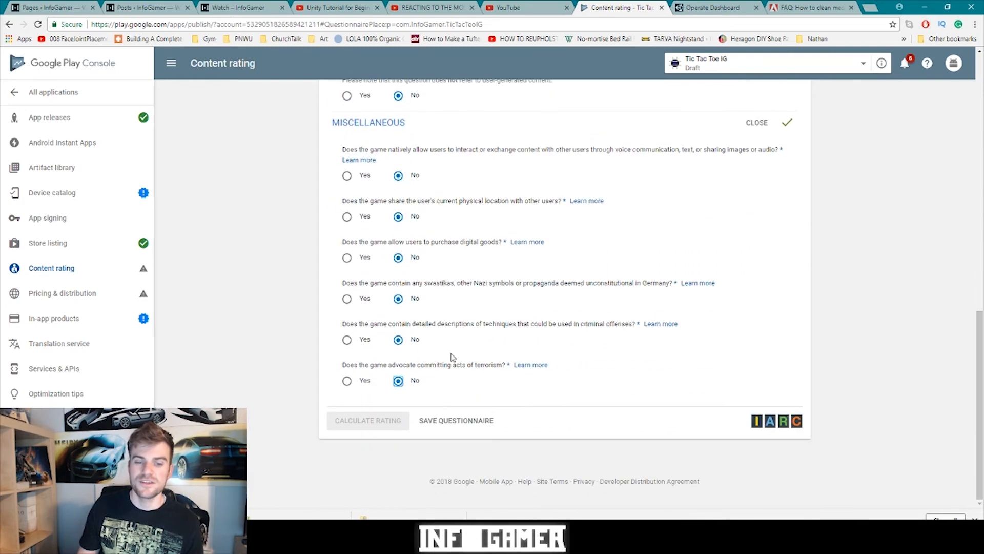
left_click(452, 425)
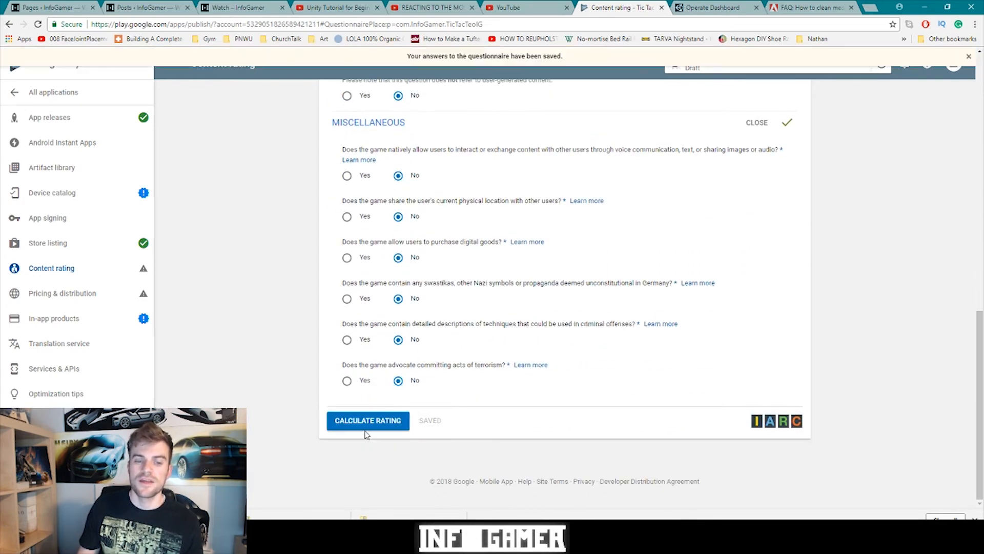
- Calculate and apply the rating (ESRB Everyone, PEGI 3), then open Pricing & distribution
left_click(366, 433)
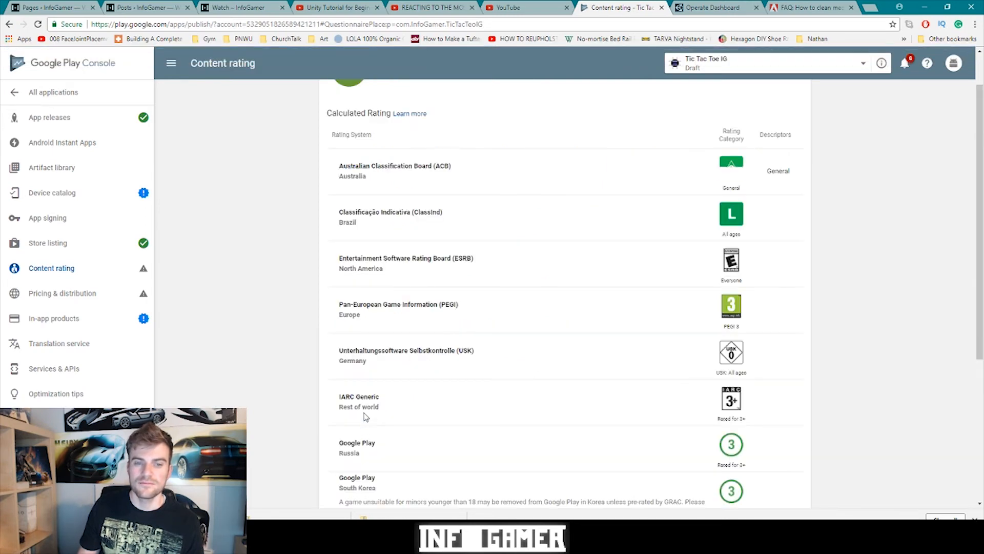
scroll(440, 347, "up", 1)
scroll(494, 336, "down", 3)
scroll(502, 329, "up", 3)
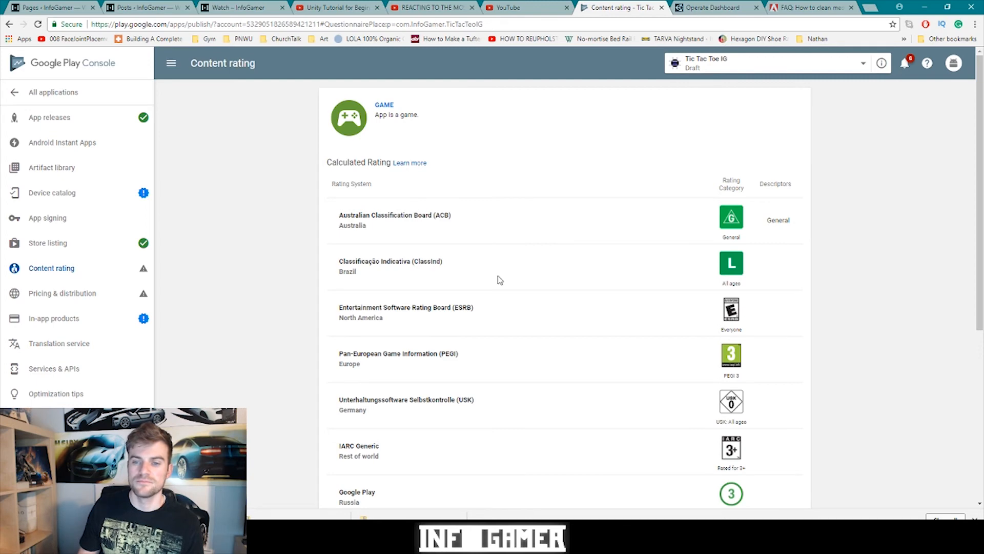
scroll(497, 279, "down", 5)
left_click(348, 422)
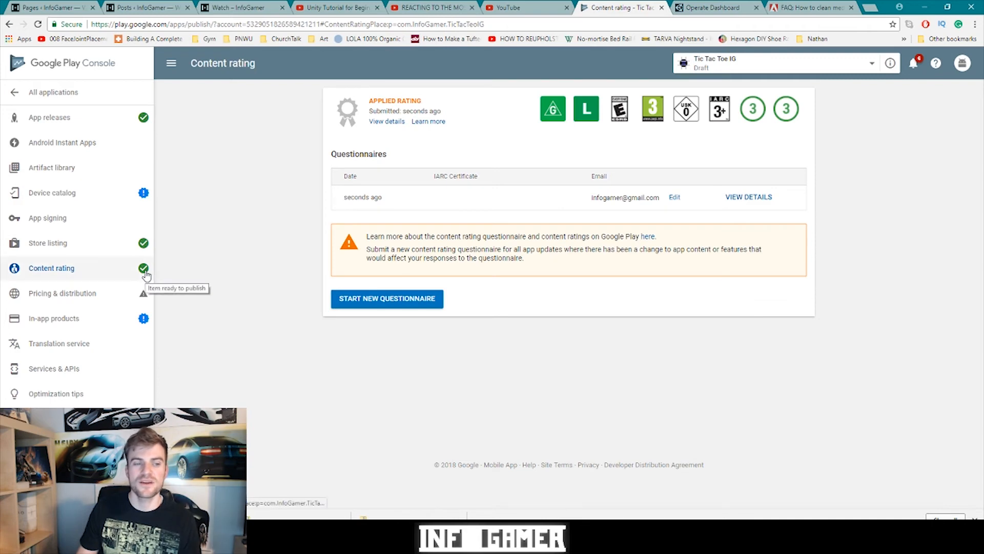
left_click(76, 296)
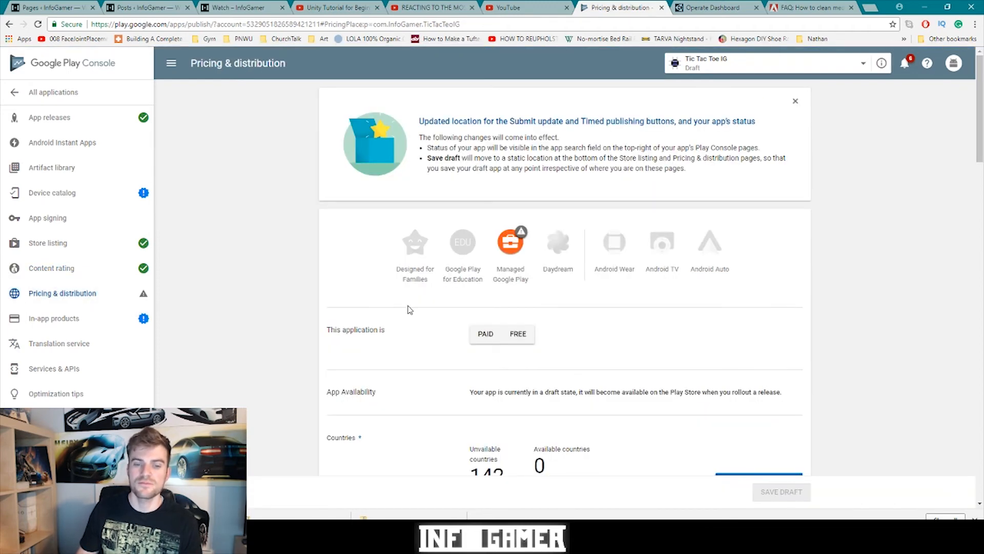
- Choose FREE pricing, mark all 142 countries Available, and answer No to Primarily Child-Directed
left_click(501, 333)
left_click(504, 334)
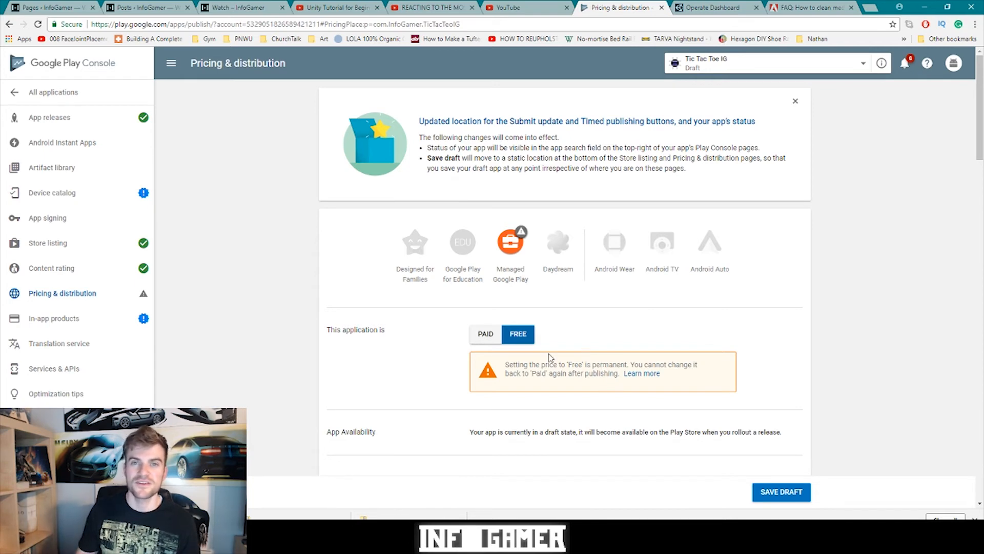
scroll(548, 357, "down", 6)
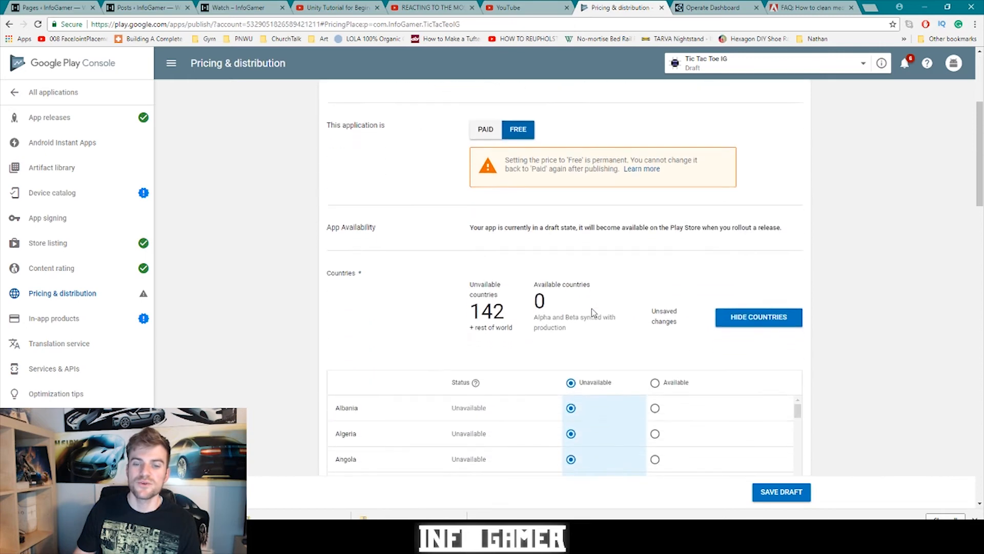
scroll(571, 306, "up", 3)
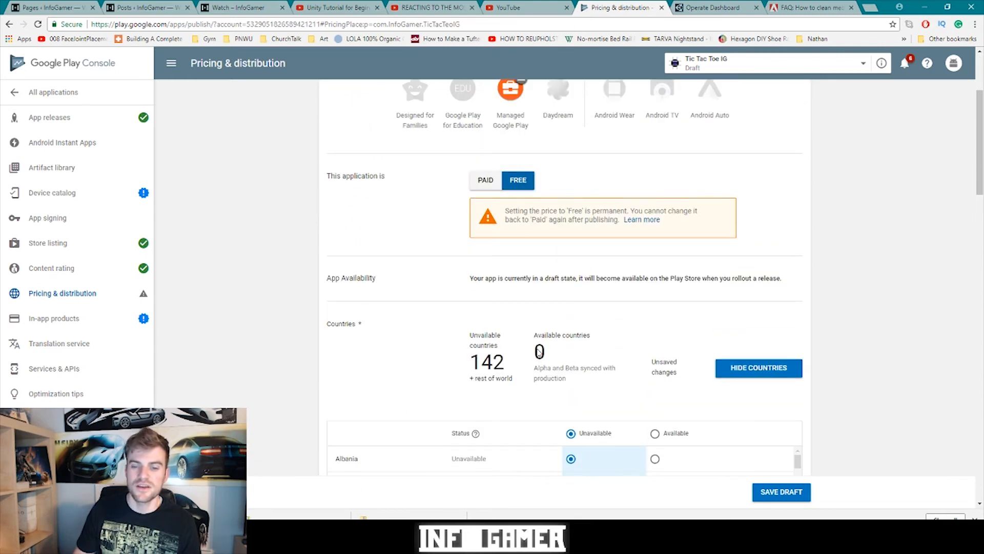
scroll(630, 392, "down", 4)
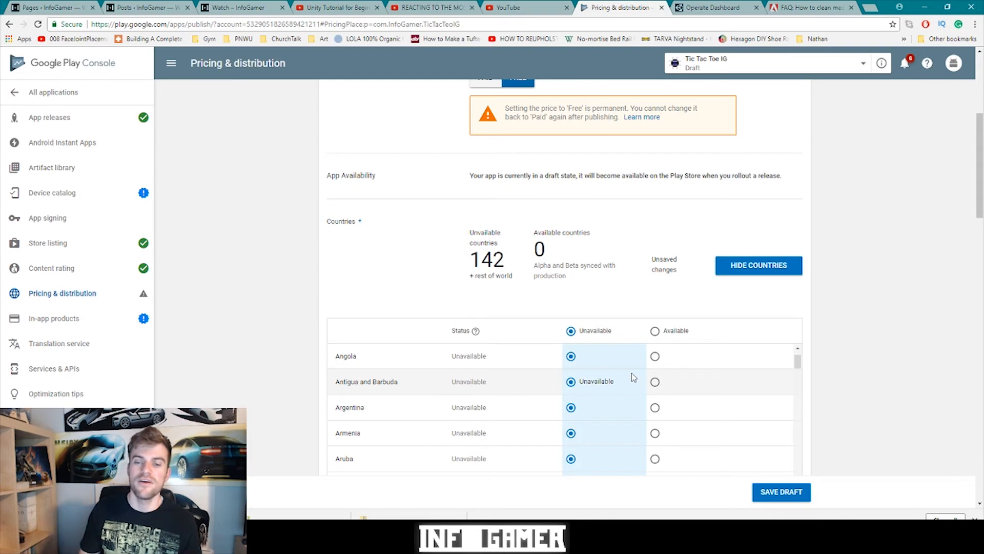
left_click(655, 331)
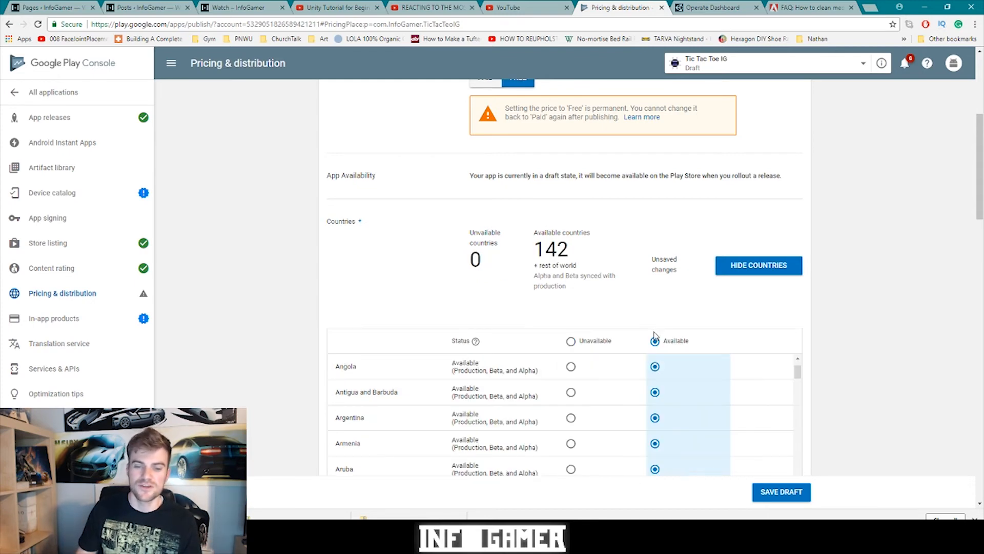
scroll(800, 396, "down", 8)
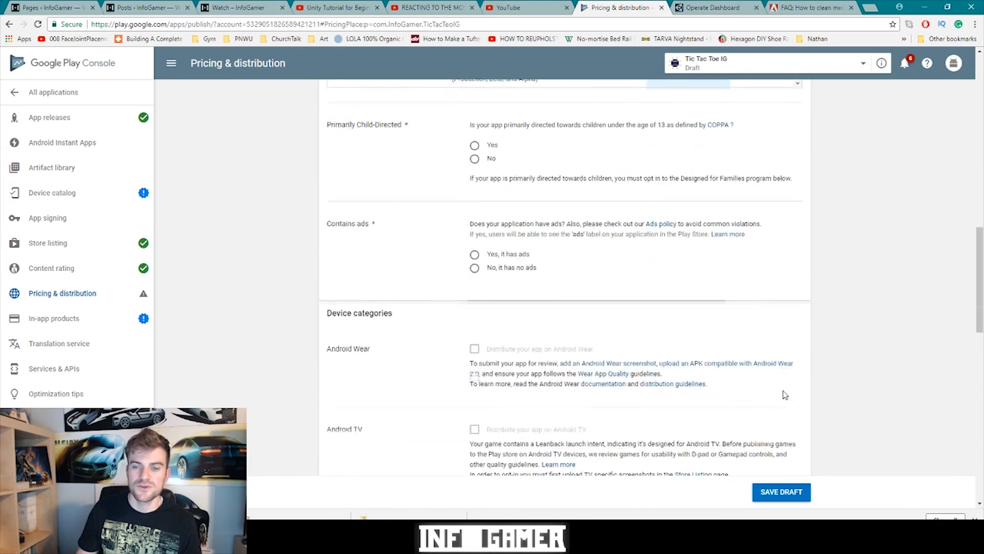
left_click(474, 245)
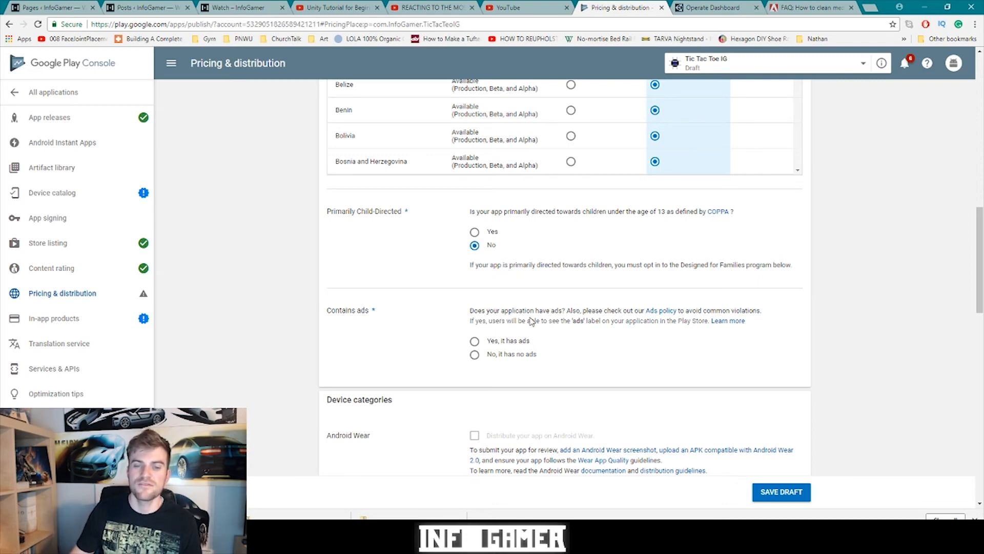
- Declare that the app contains ads
left_click(475, 342)
scroll(447, 245, "down", 2)
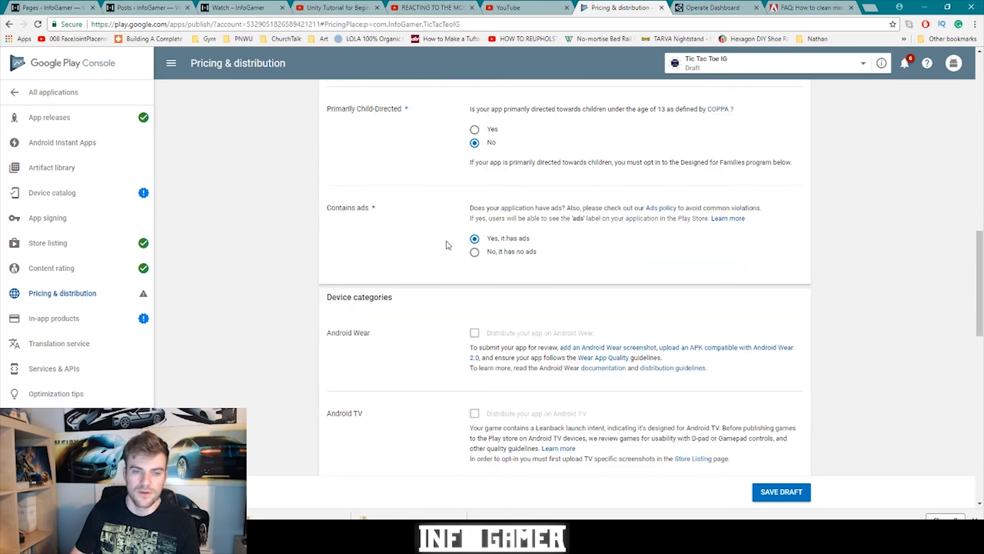
scroll(403, 280, "down", 1)
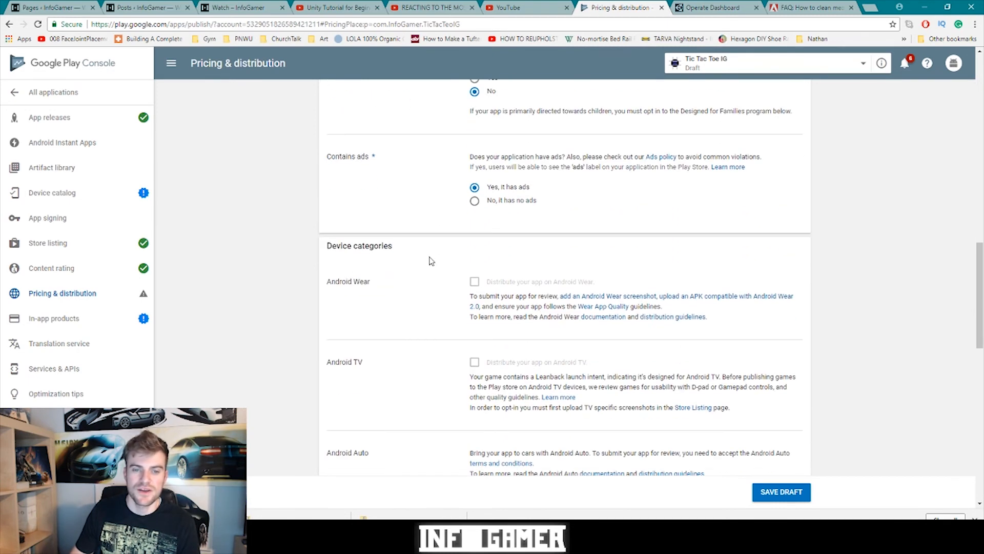
scroll(425, 260, "down", 4)
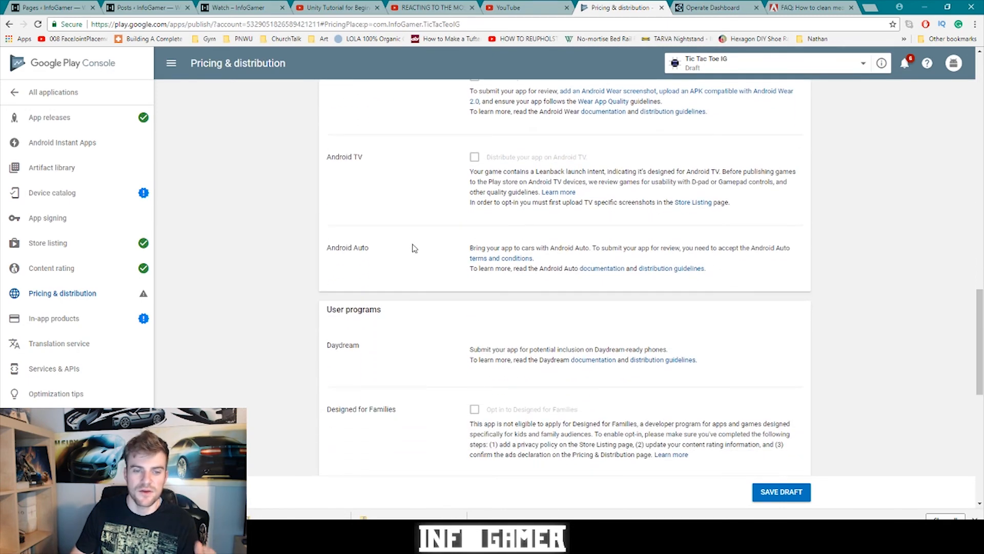
scroll(421, 261, "down", 1)
scroll(424, 286, "down", 5)
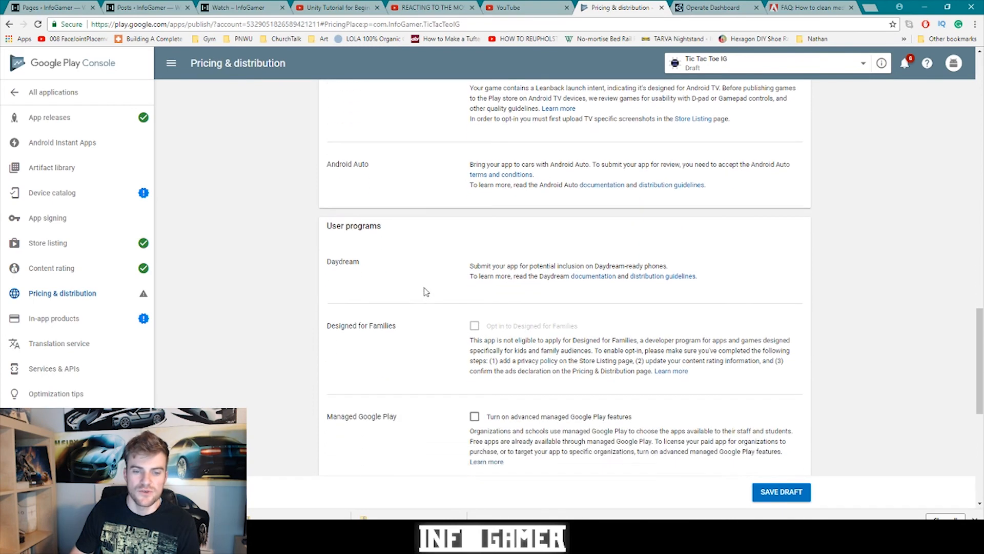
scroll(426, 291, "down", 3)
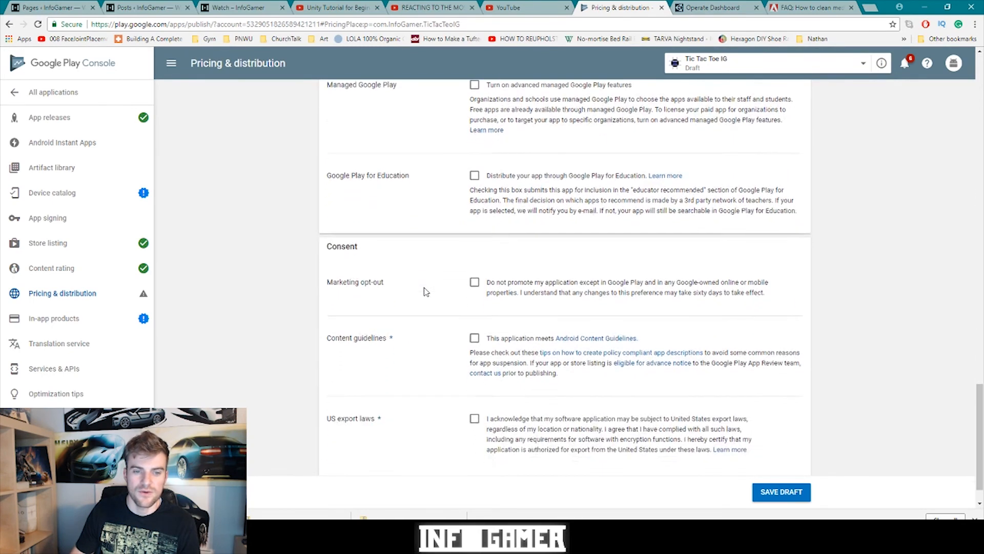
scroll(429, 292, "up", 1)
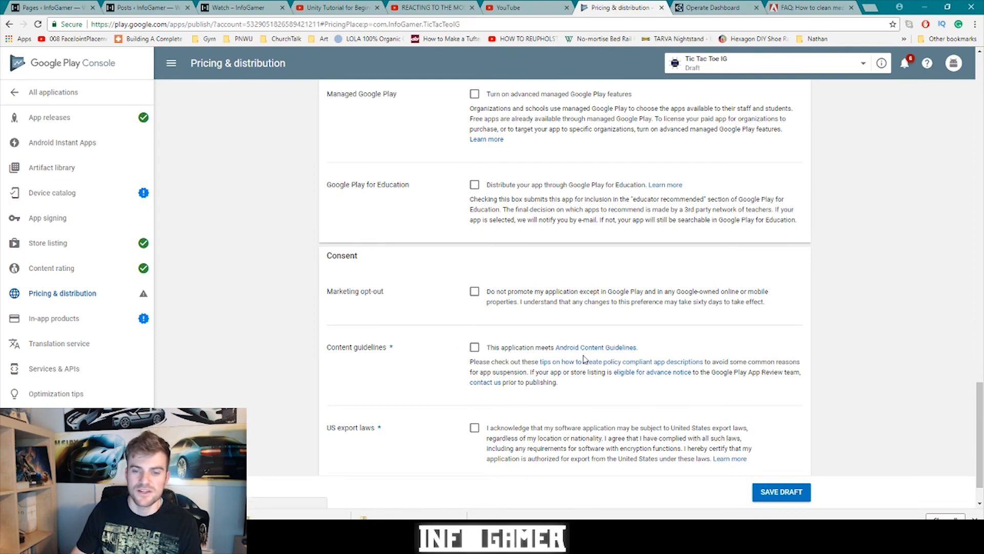
- Accept the Content guidelines and US export laws, then save the pricing and distribution draft
left_click(474, 348)
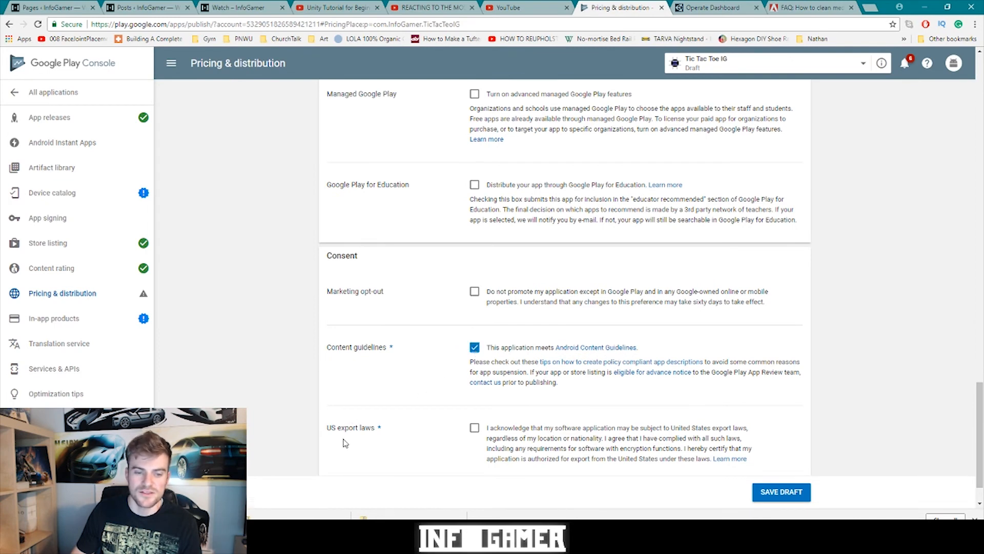
scroll(343, 432, "down", 1)
left_click(474, 377)
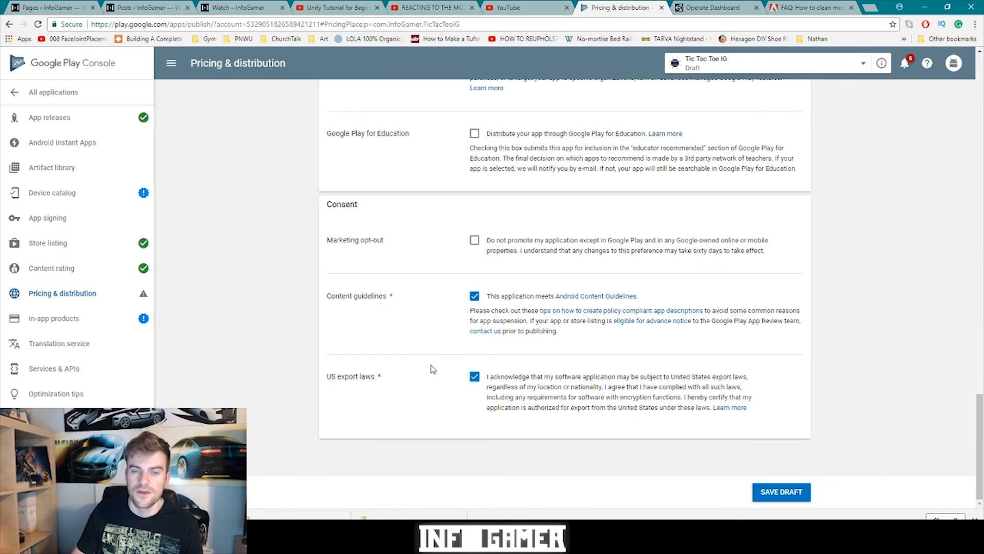
left_click(769, 493)
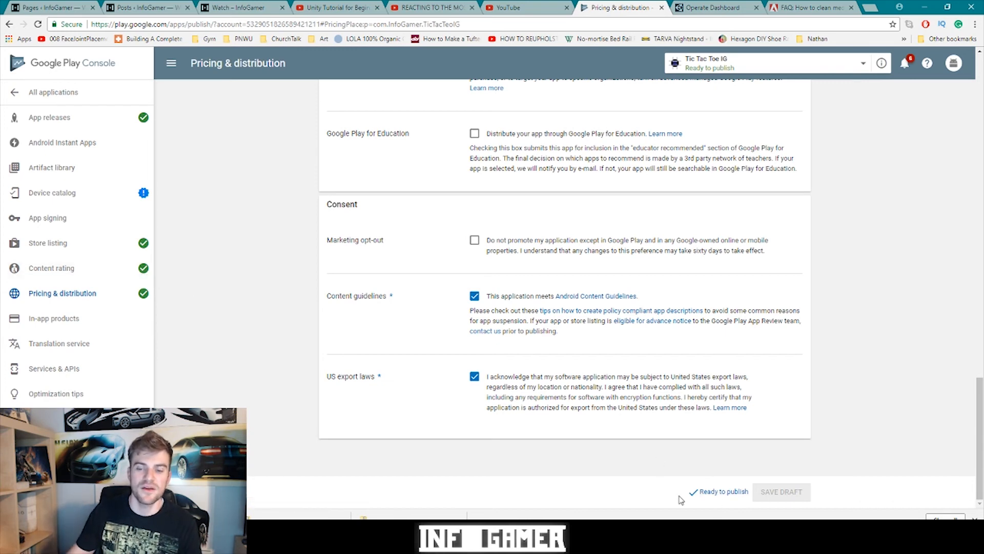
- Edit, review and confirm the production release 1.0 rollout to all Play Store users
left_click(712, 497)
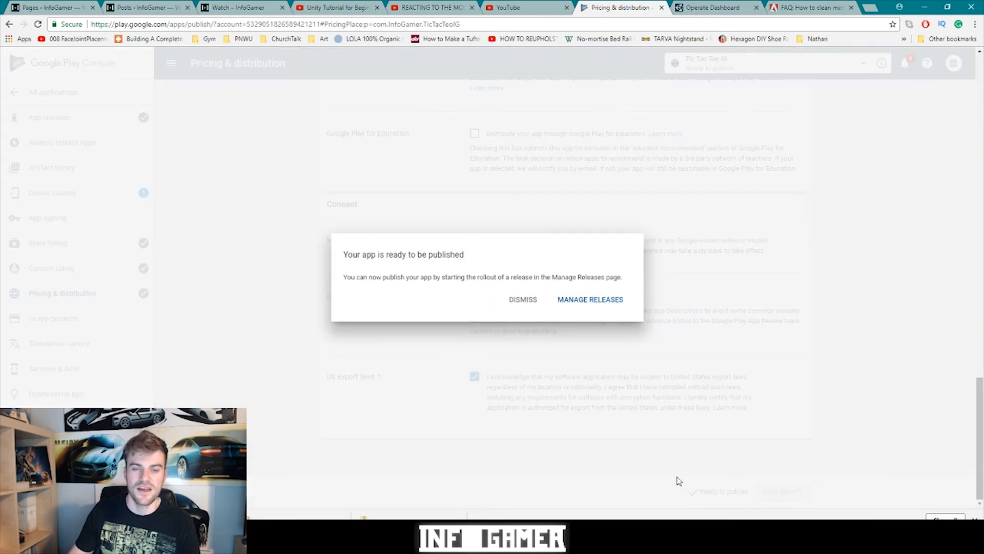
left_click(591, 302)
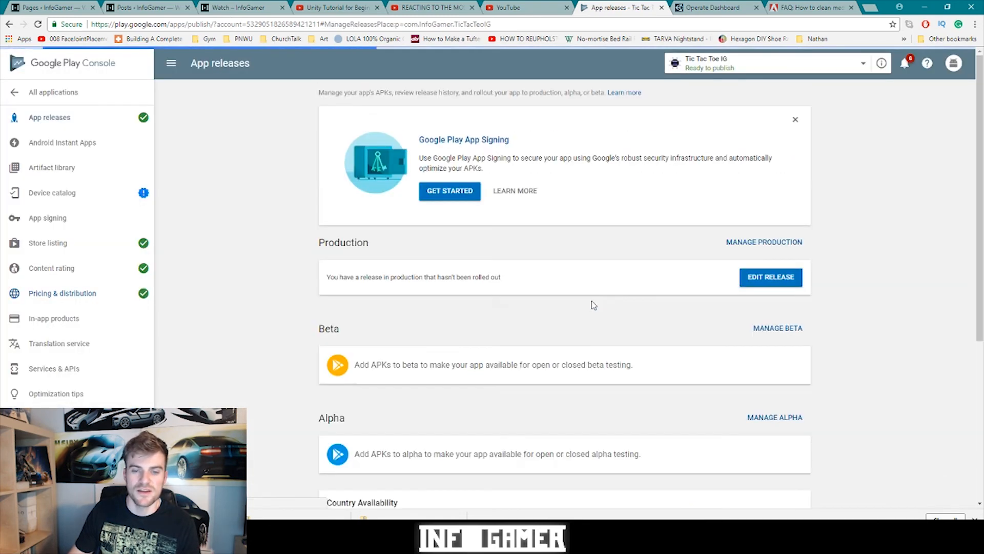
left_click(768, 281)
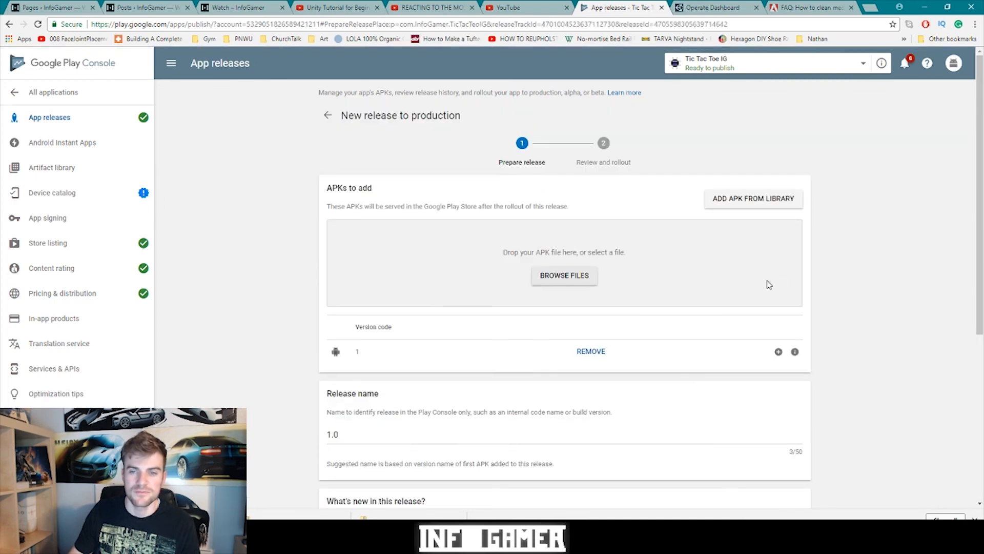
scroll(720, 281, "down", 5)
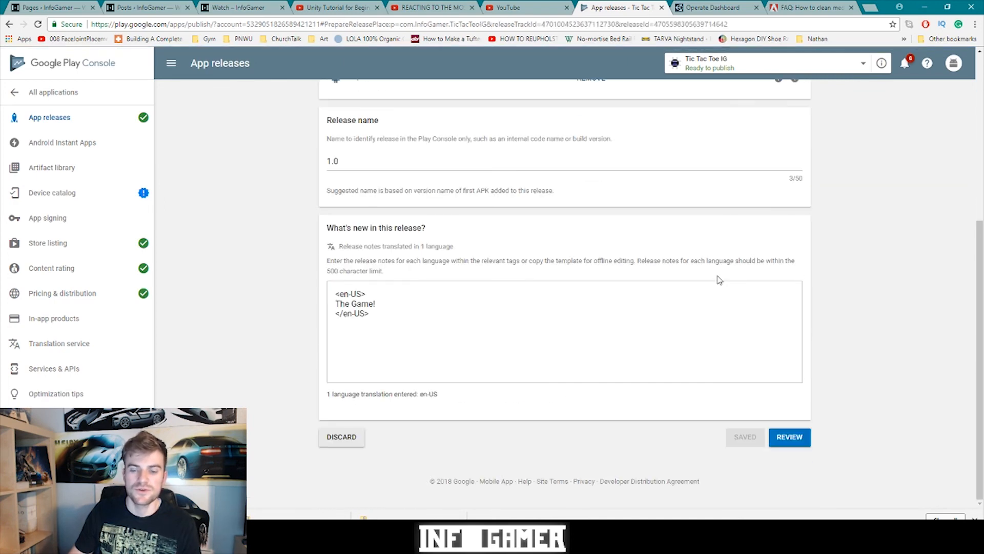
left_click(790, 440)
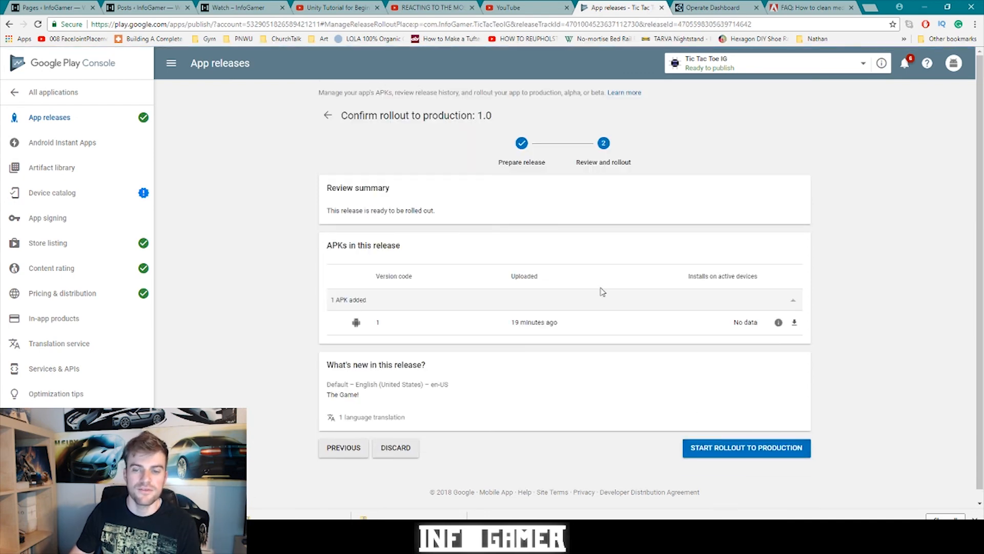
left_click(746, 456)
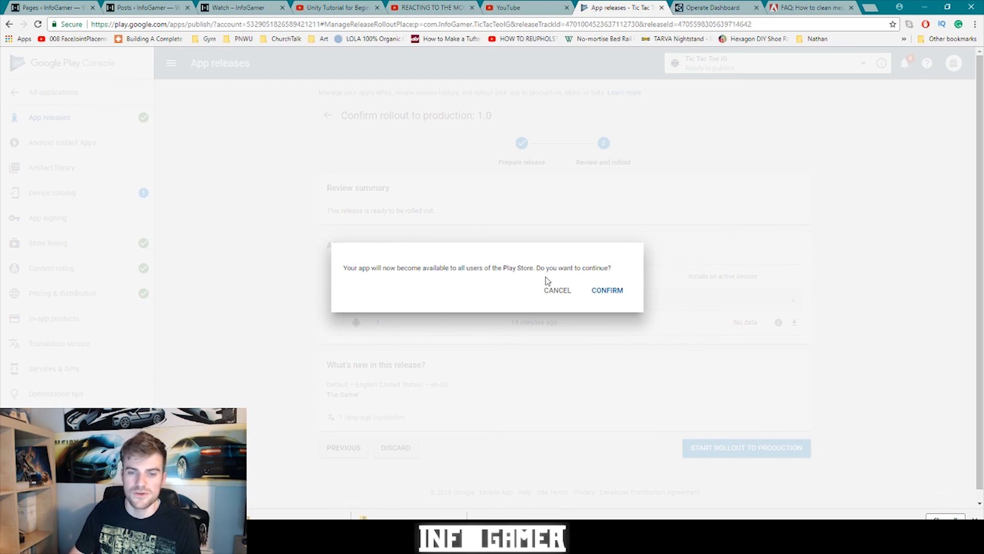
left_click(608, 289)
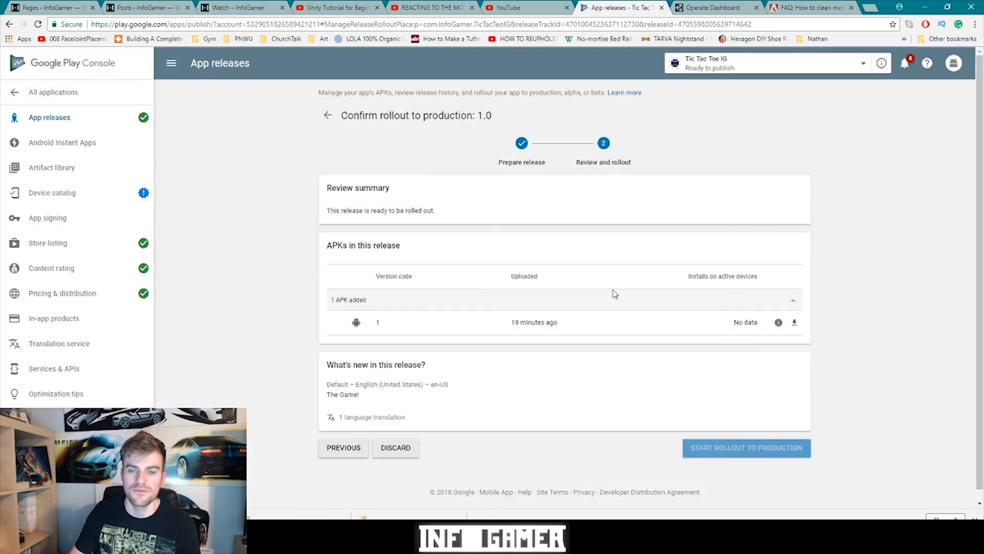